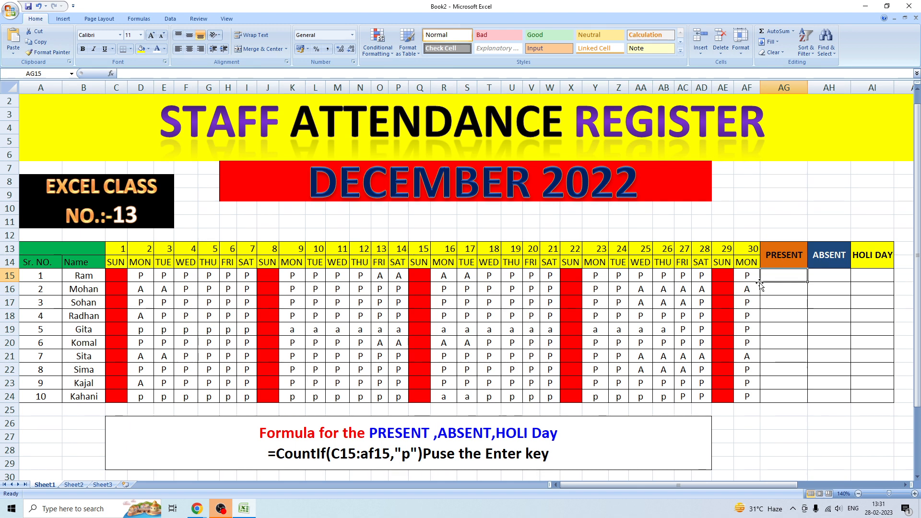
Enter =COUNTIF(C15:AF15,"p") in AG15 to count the first staff member's present days
text(=)
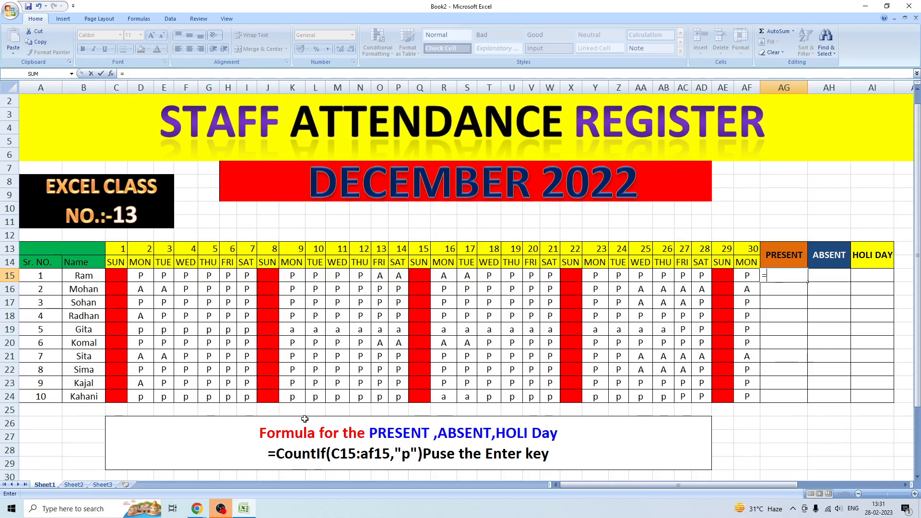
text(Couni)
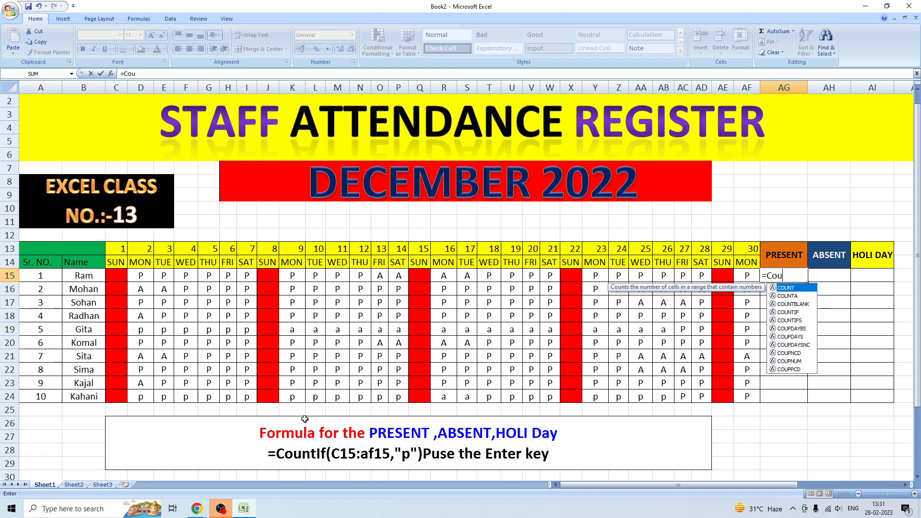
key(BackSpace)
key(BackSpace)
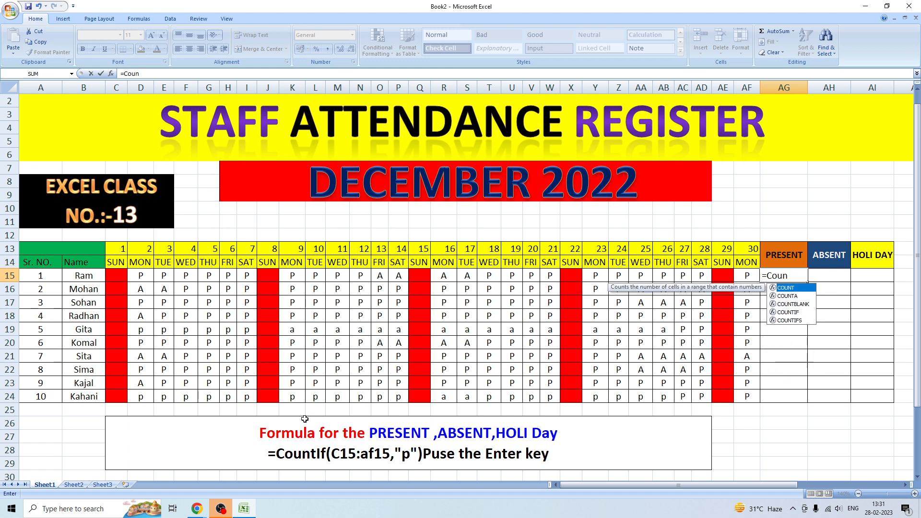
text(tif)
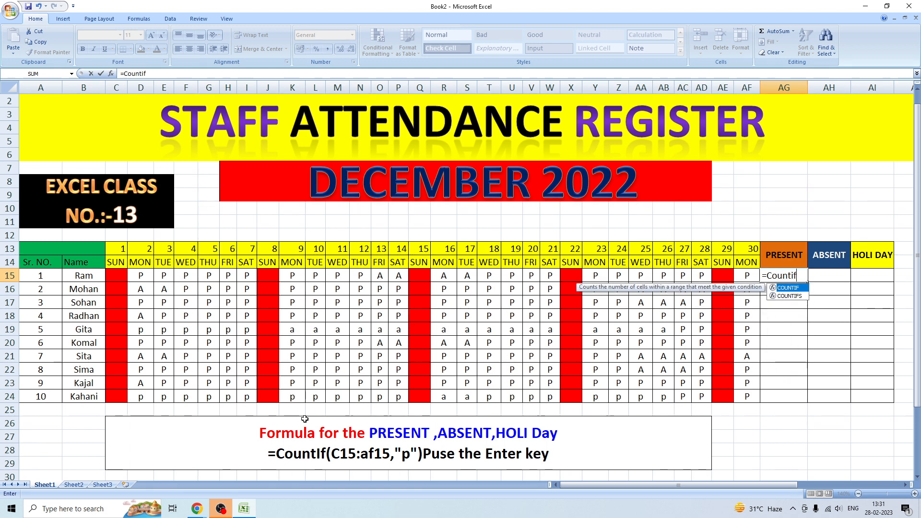
text(()
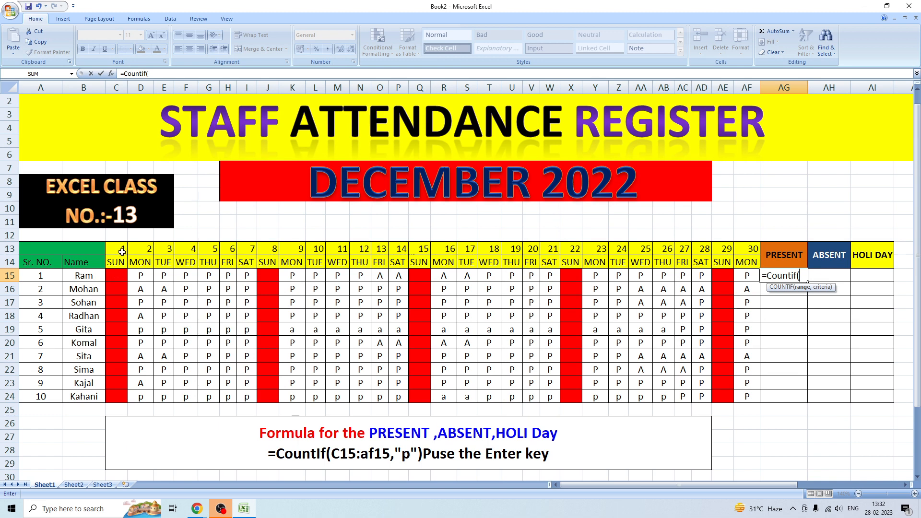
click(115, 277)
drag(118, 277, 740, 278)
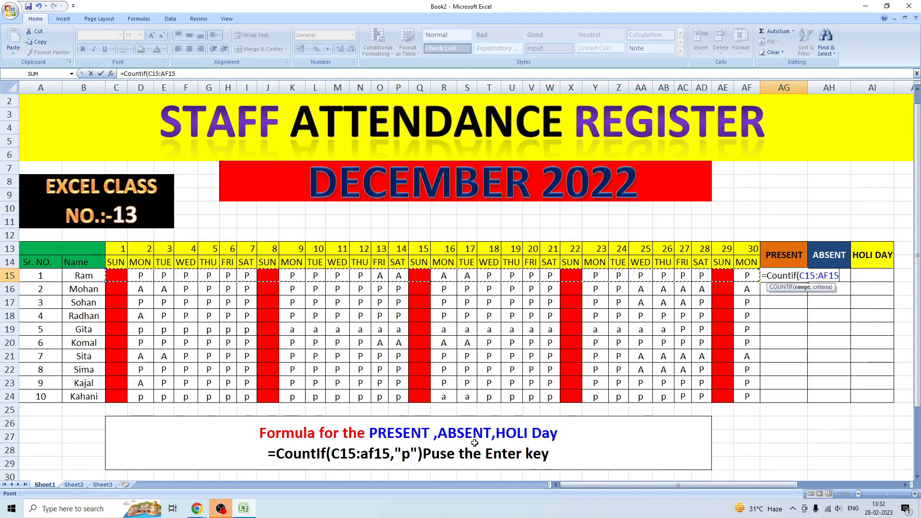
text(,)
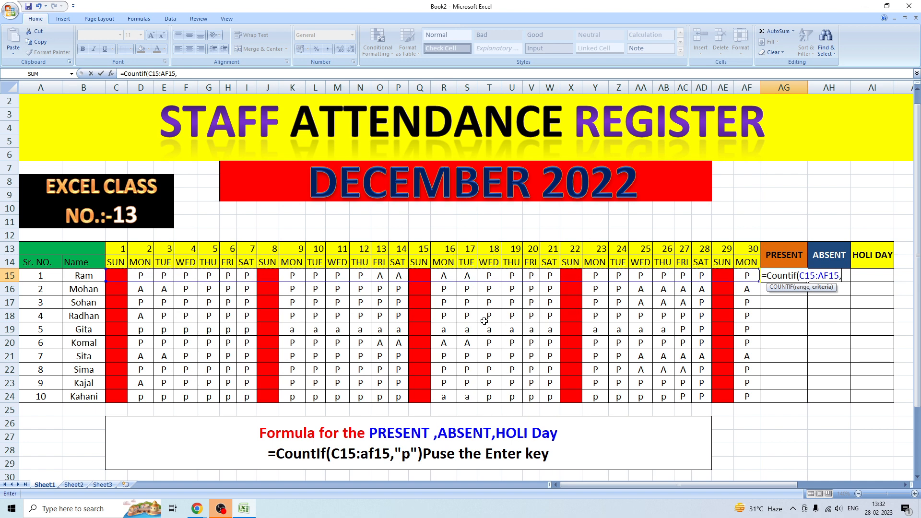
text("p)
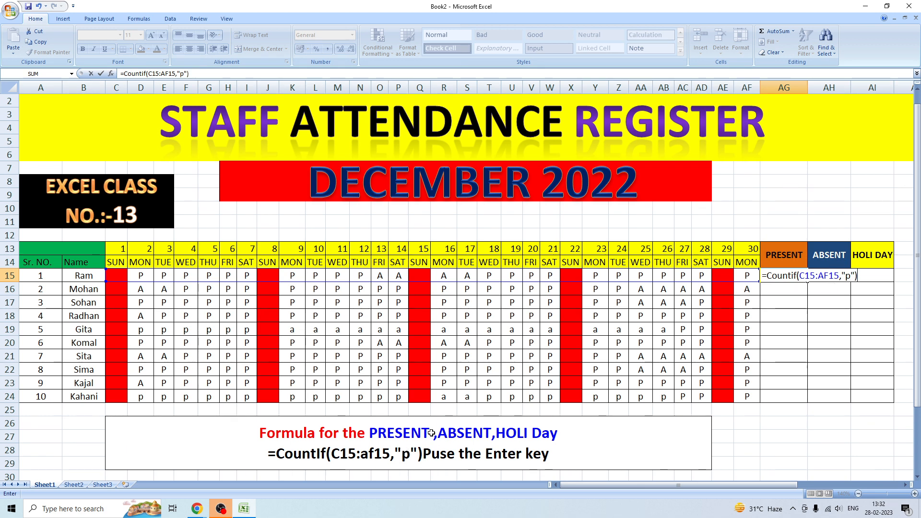
key(Return)
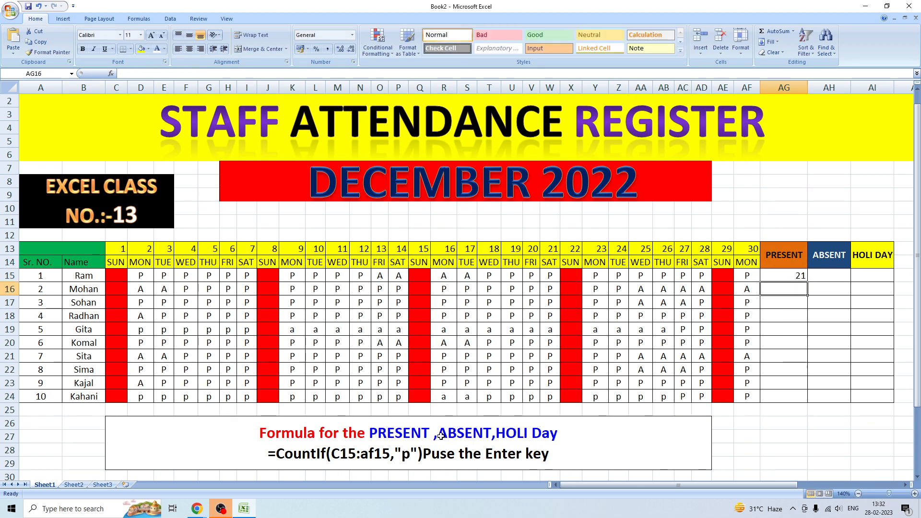
click(796, 276)
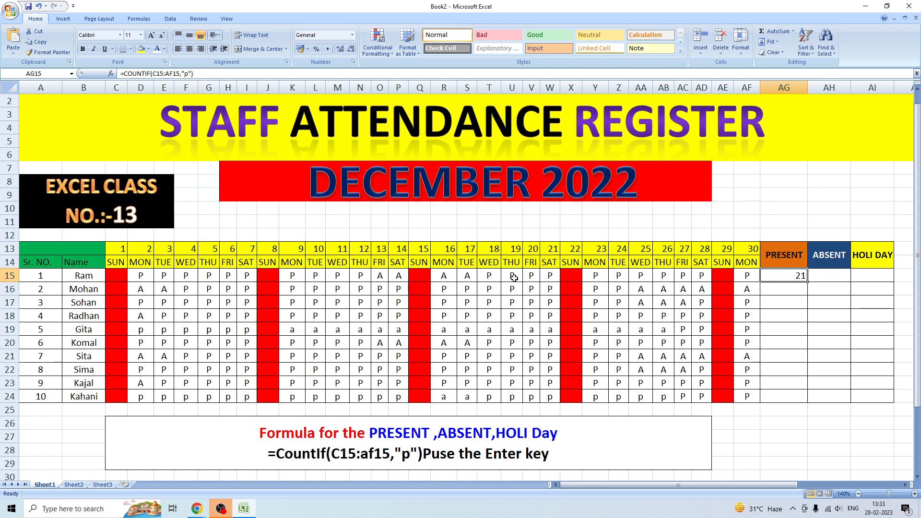
Enter =COUNTIF(C15:AF15,"a") in AH15 to count the first staff member's absent days
click(824, 275)
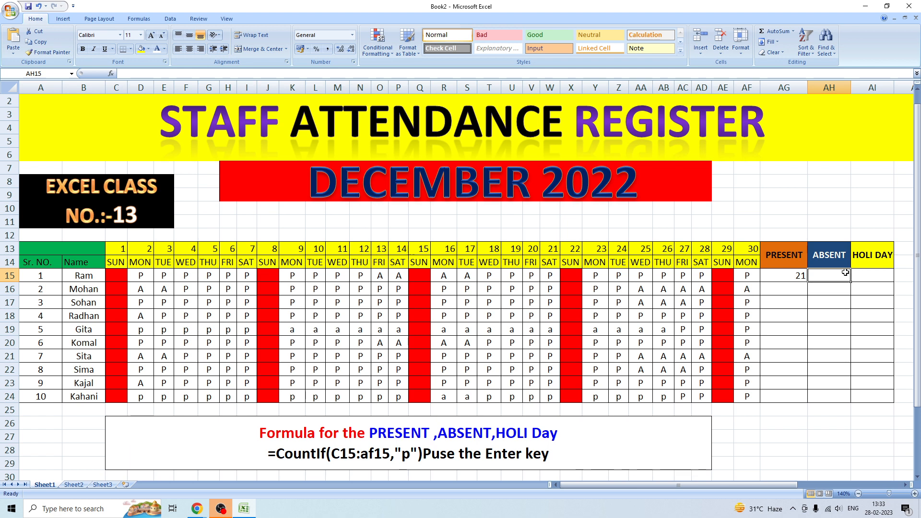
text(=)
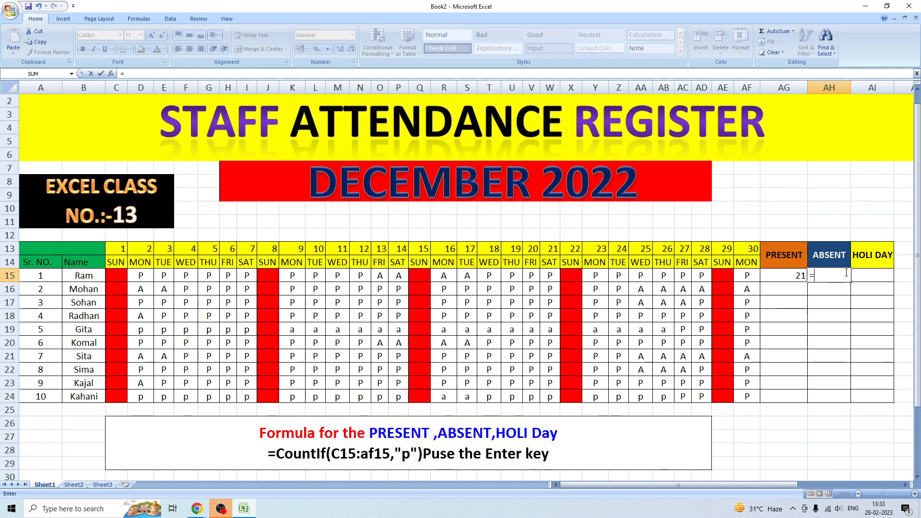
text(Couni)
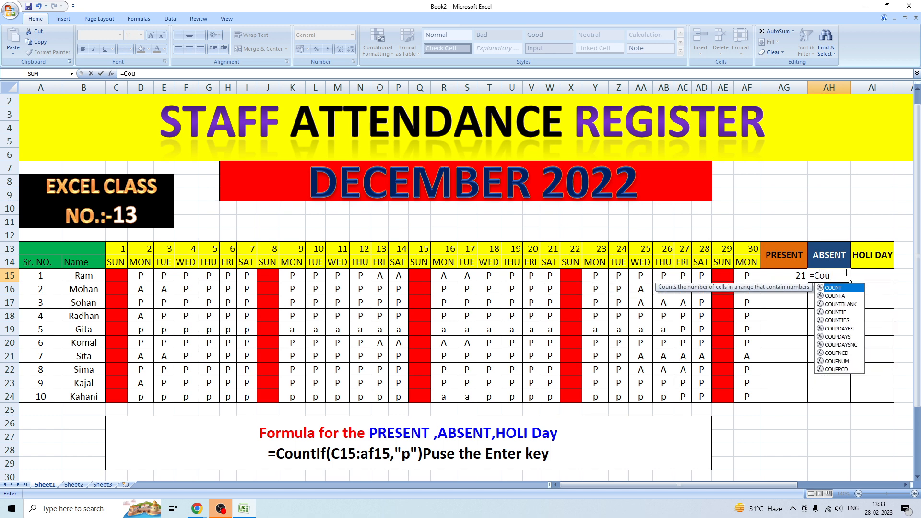
key(BackSpace)
key(BackSpace)
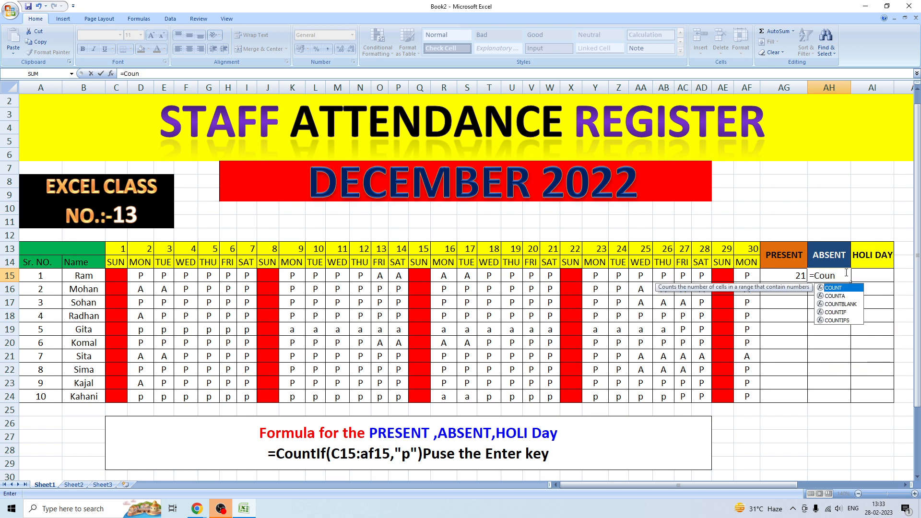
text(tif()
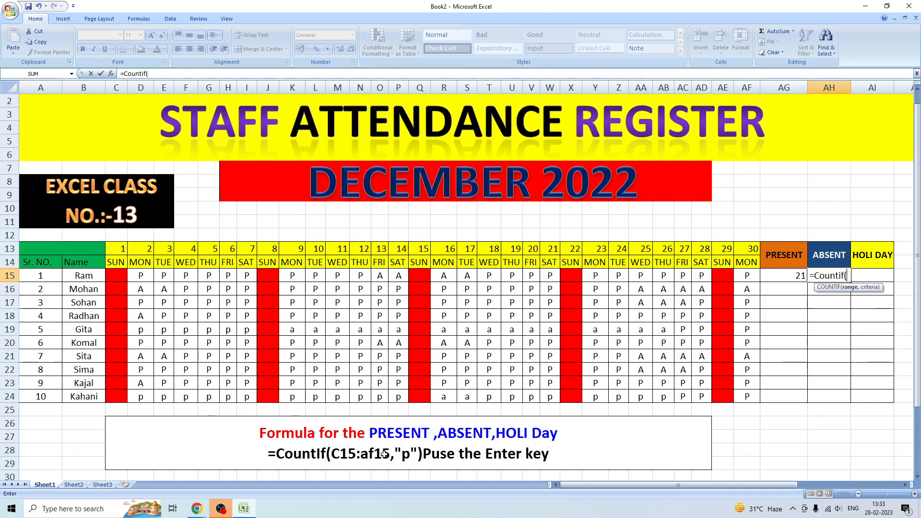
drag(119, 278, 743, 276)
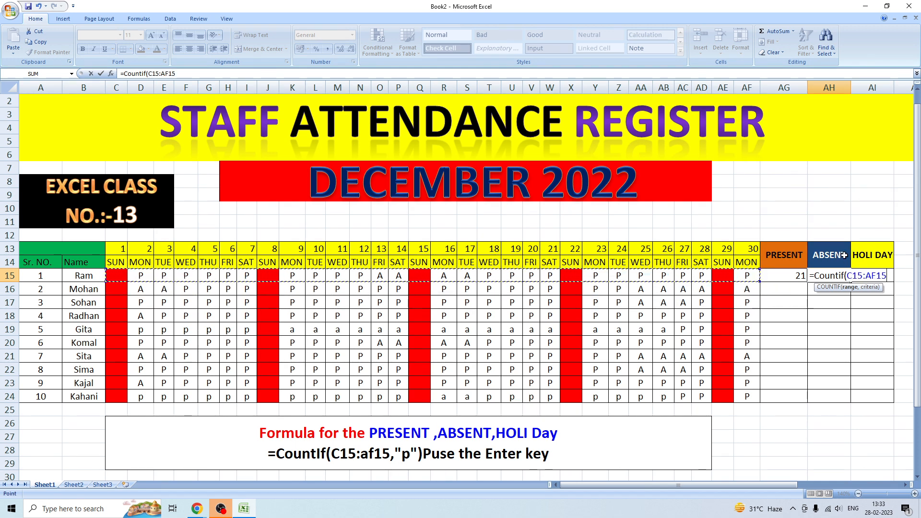
text(,)
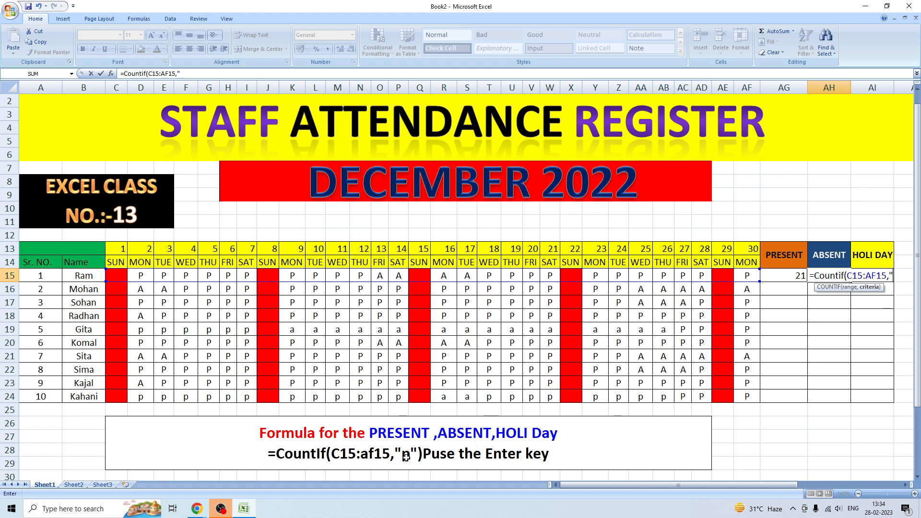
text(a)
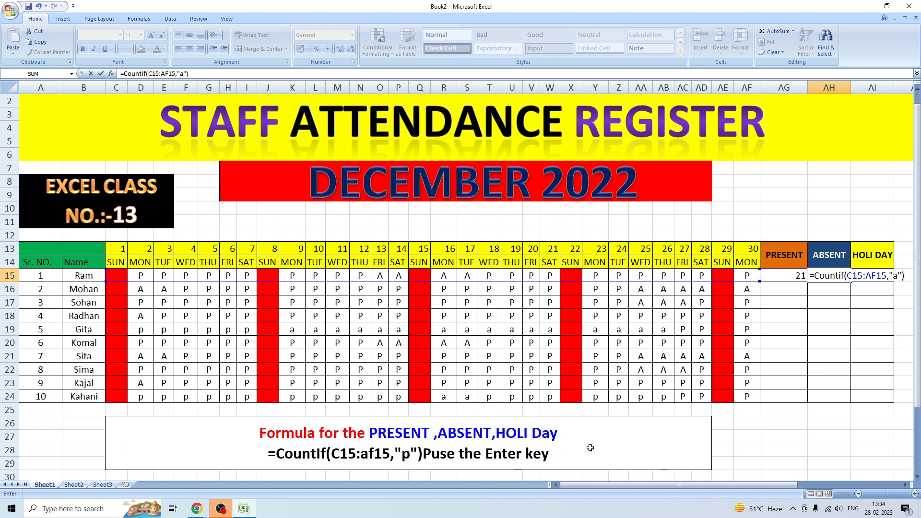
key(Return)
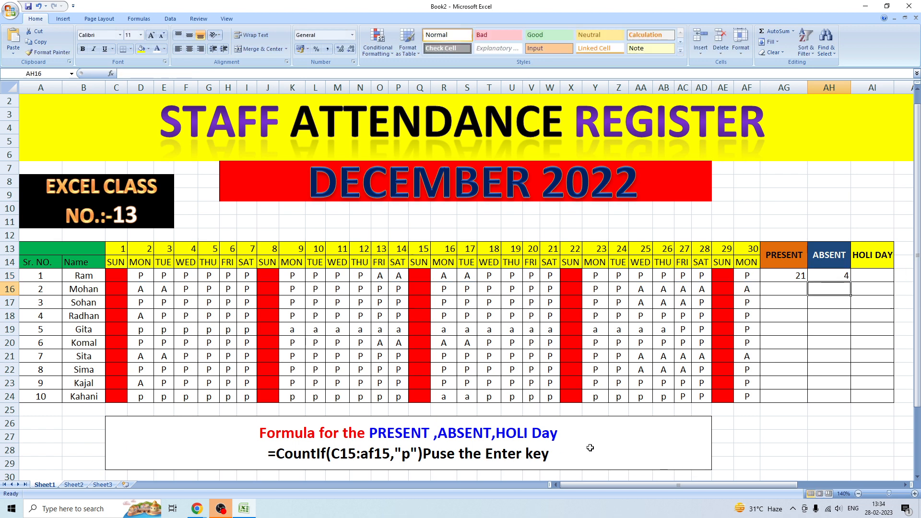
click(824, 276)
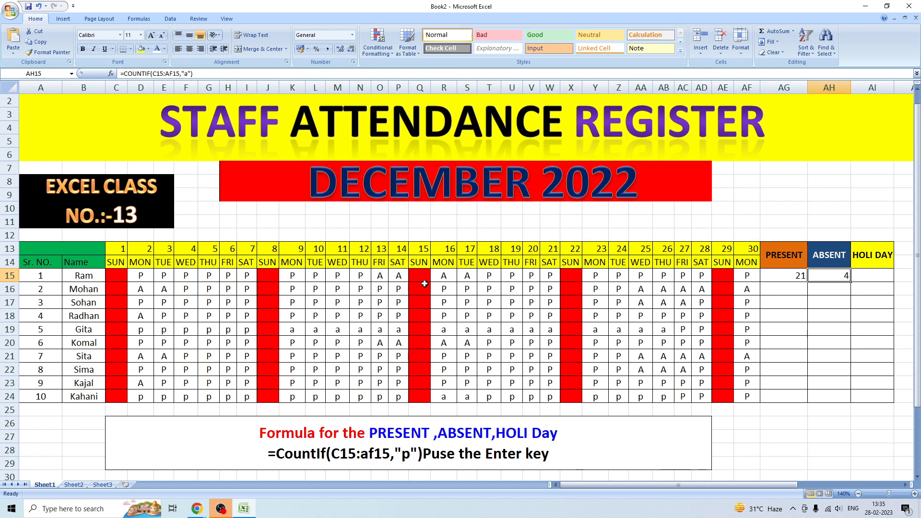
Enter =COUNTIF(C15:AF15,"h") in AI15 to count the first staff member's holidays
click(863, 277)
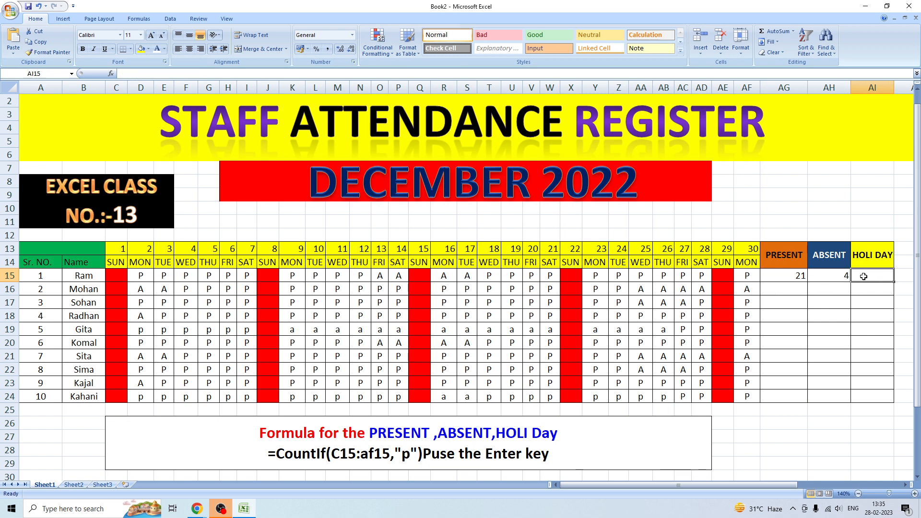
text(=)
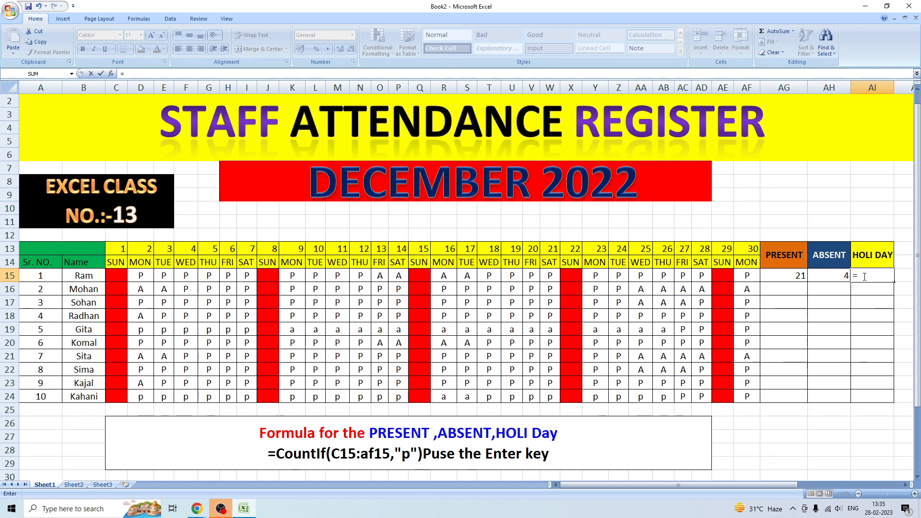
text(Coun)
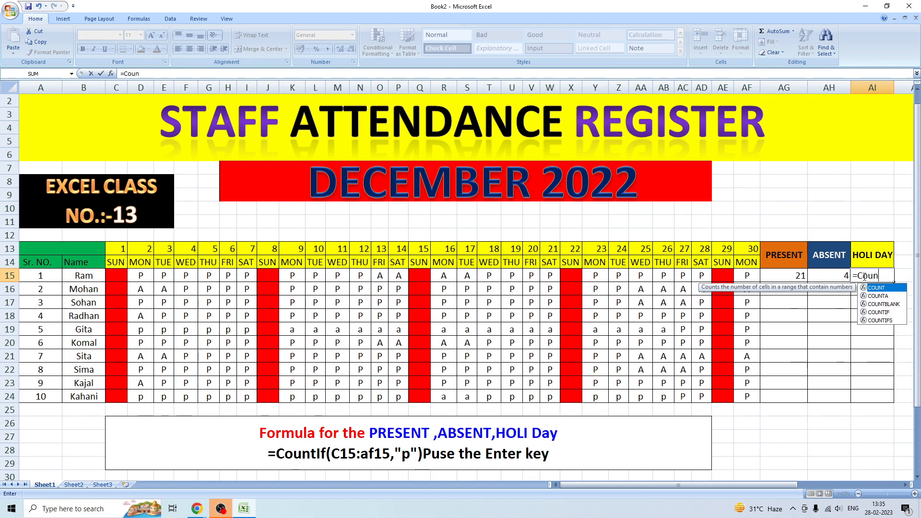
text(tif)
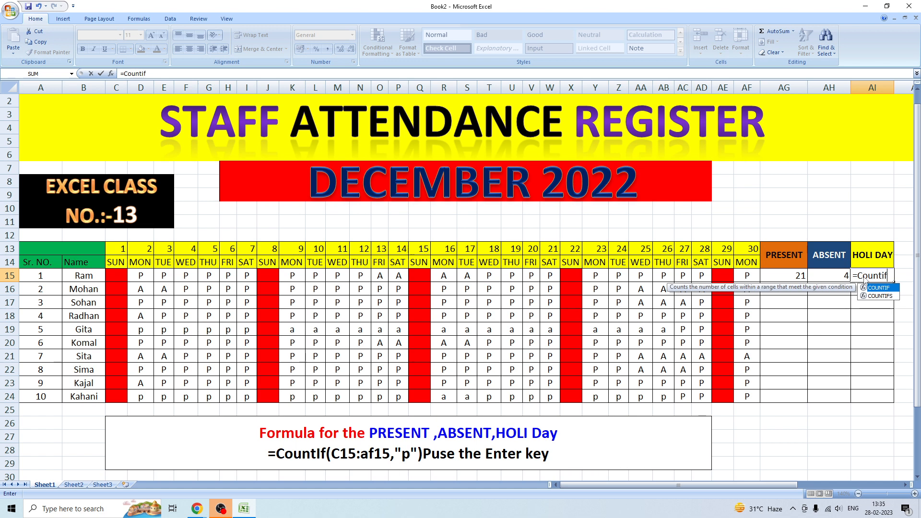
text(()
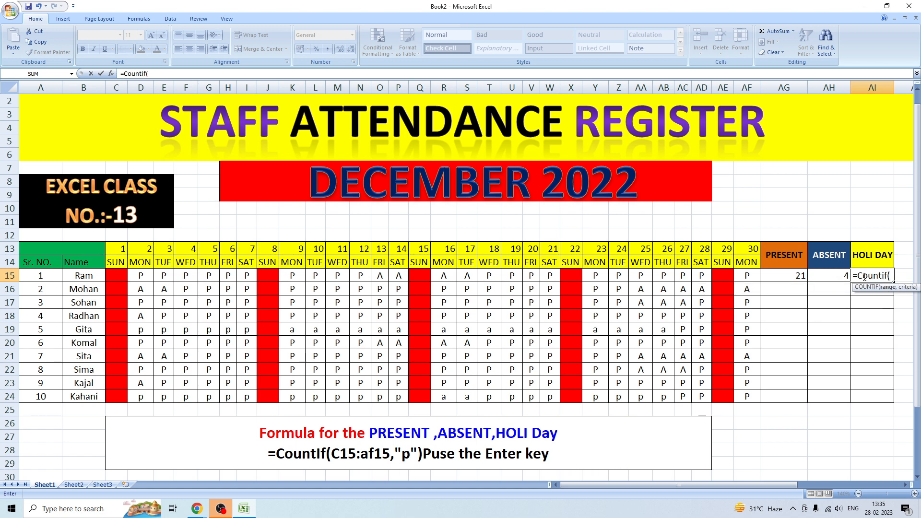
drag(122, 276, 744, 276)
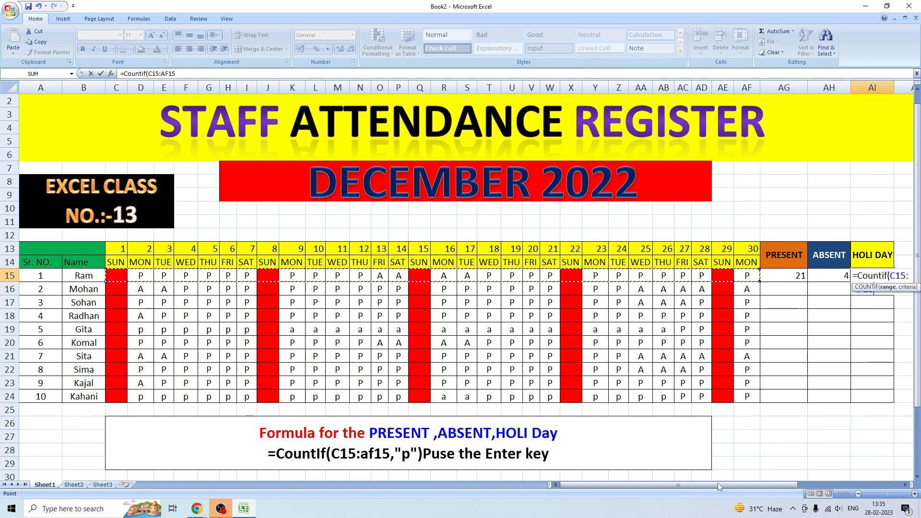
drag(717, 484, 727, 483)
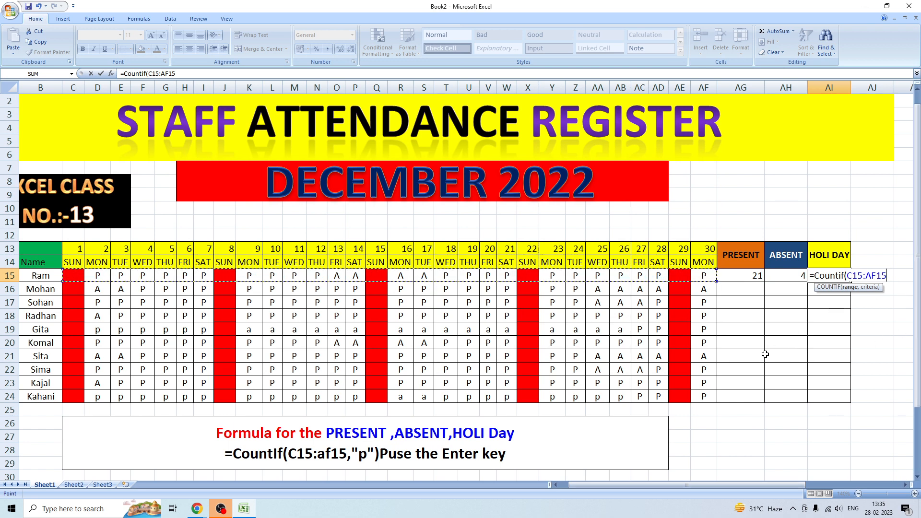
text(,)
text(h)
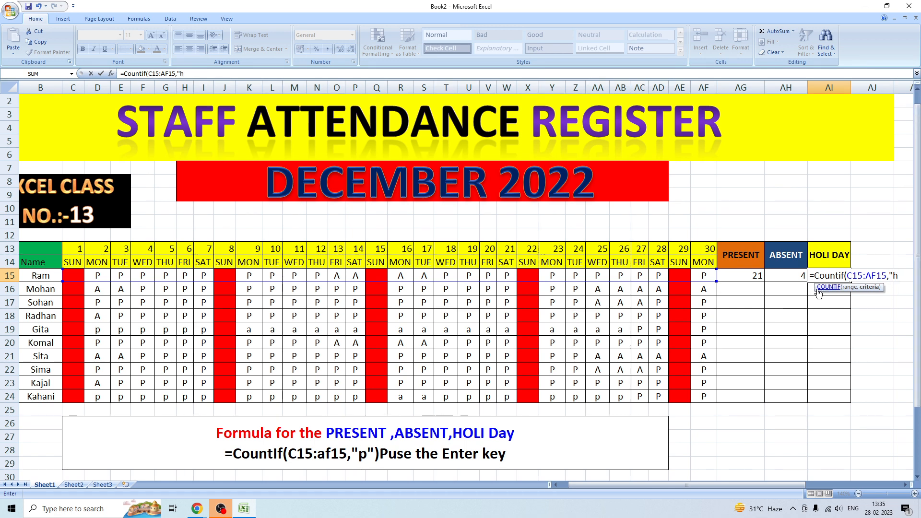
text(")
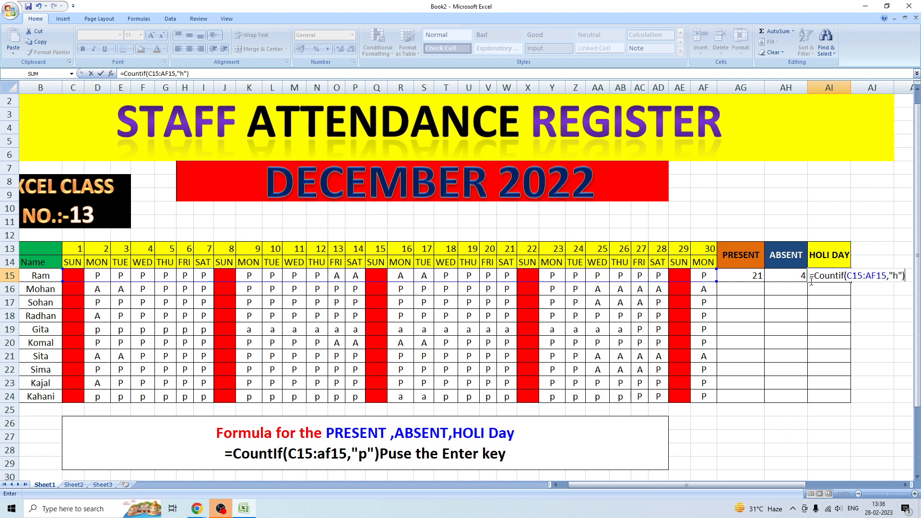
key(Return)
click(839, 275)
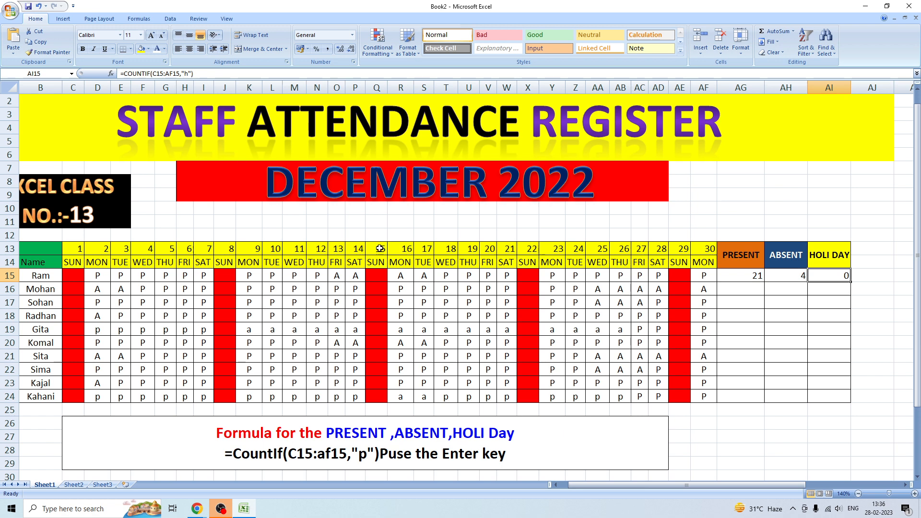
Mark the five Sundays (1, 8, 15, 22 and 29) in row 15 with "h" for holiday
click(73, 273)
text(h)
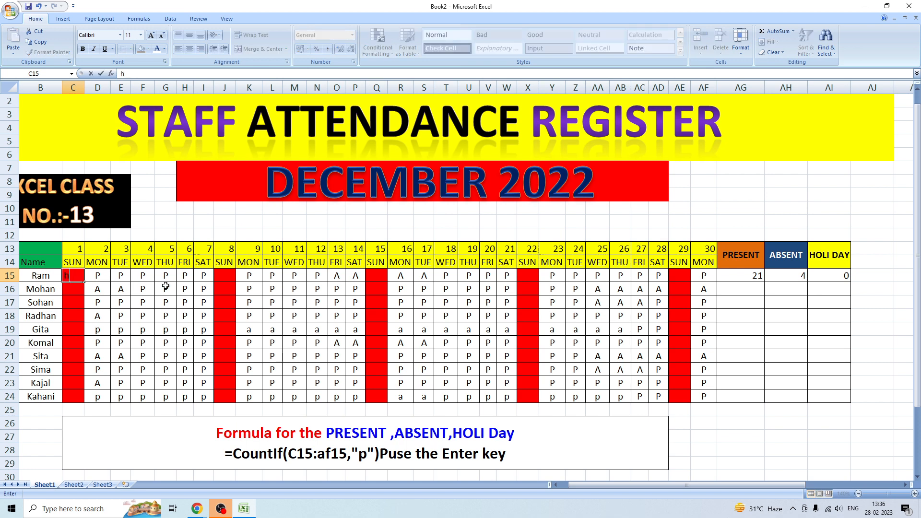
click(219, 274)
text(h)
click(373, 278)
text(h)
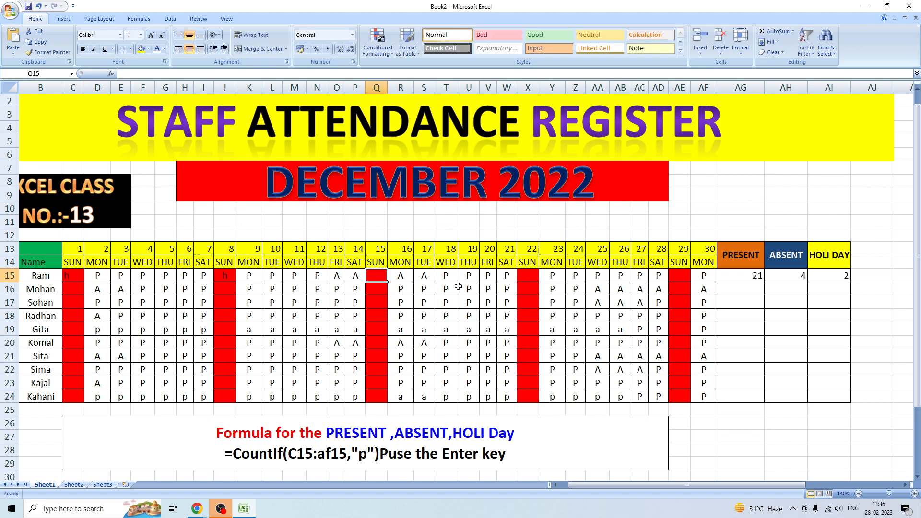
click(528, 275)
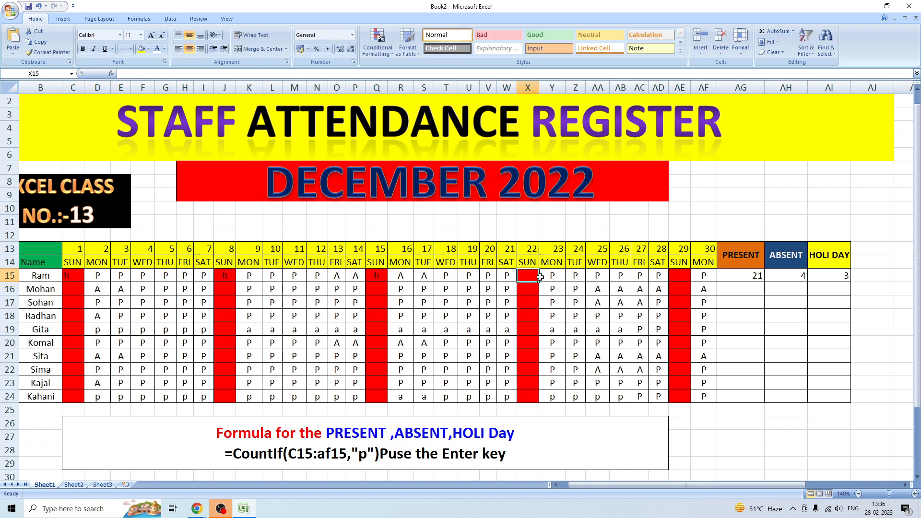
text(h)
click(679, 278)
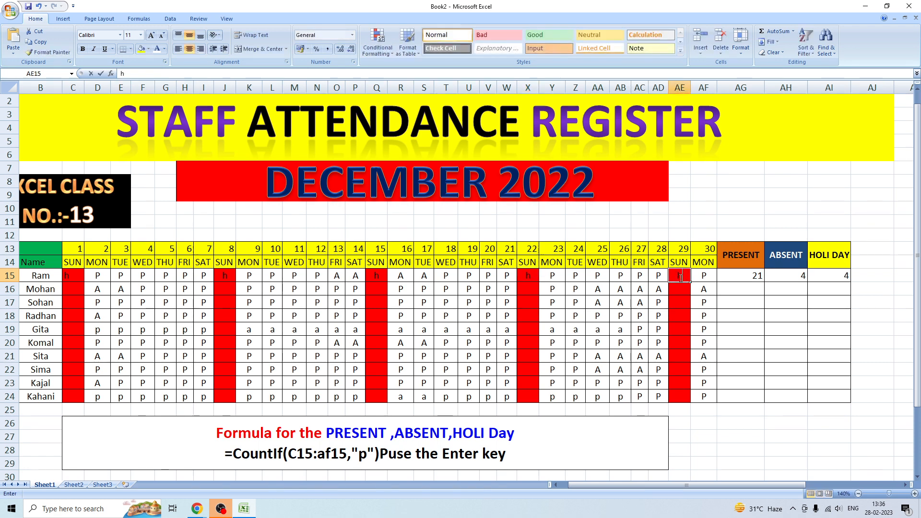
text(h)
click(786, 331)
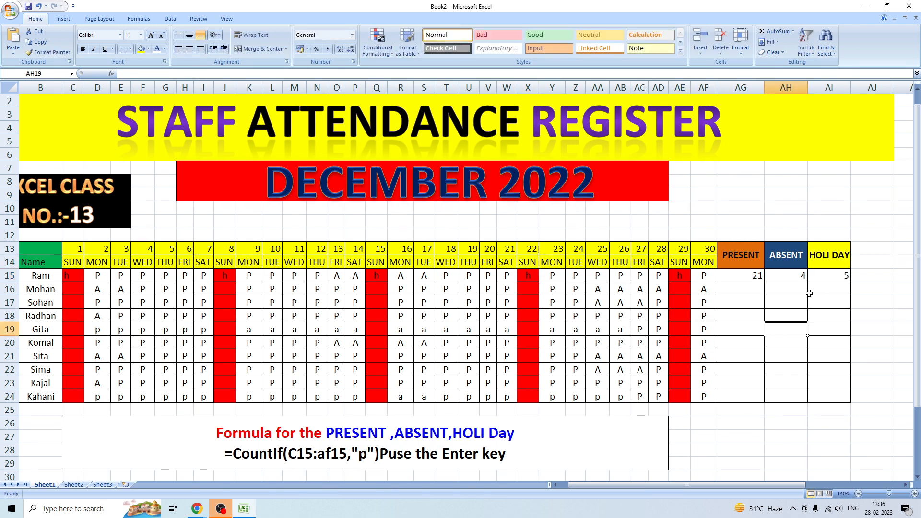
Copy the PRESENT, ABSENT and HOLI DAY formulas from AG15, AH15 and AI15 down through row 24 for all staff
click(836, 279)
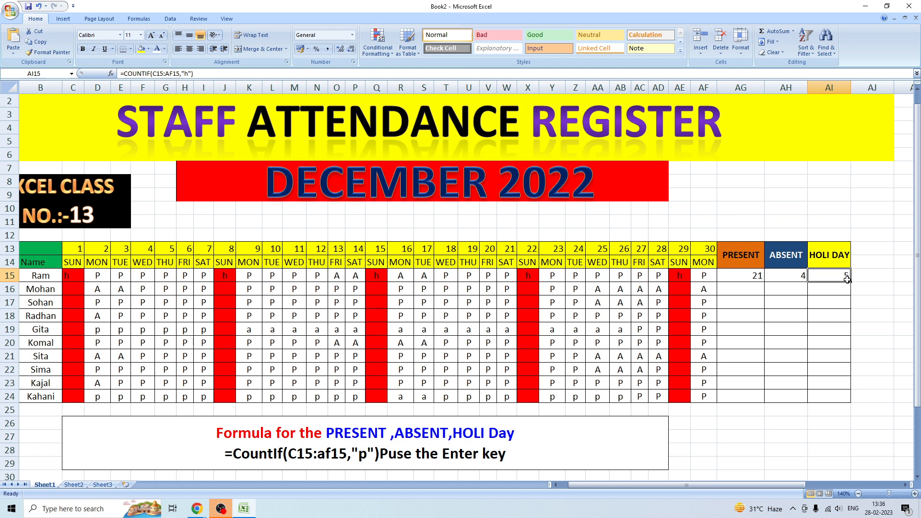
click(751, 280)
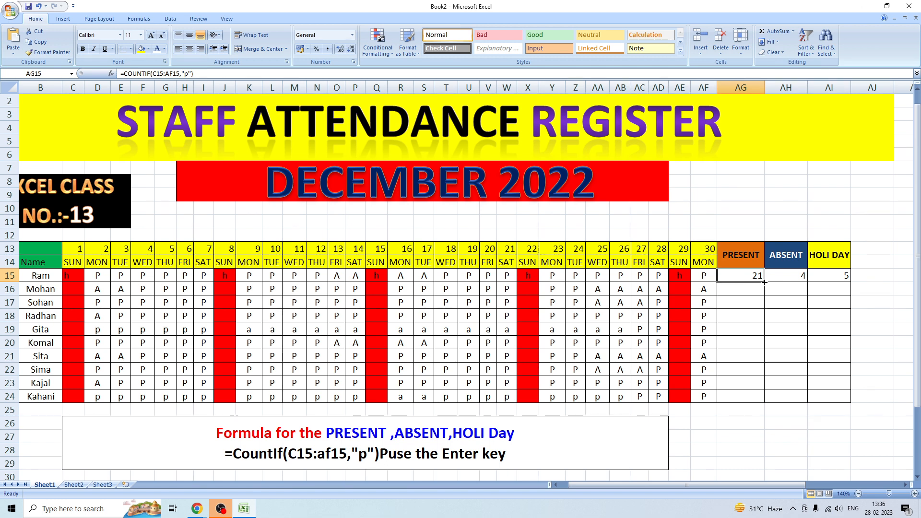
drag(765, 283, 757, 400)
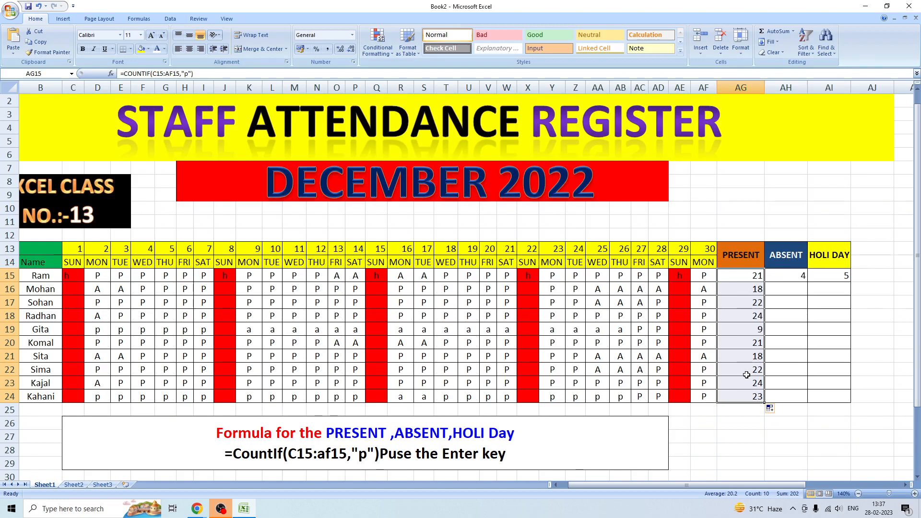
click(797, 278)
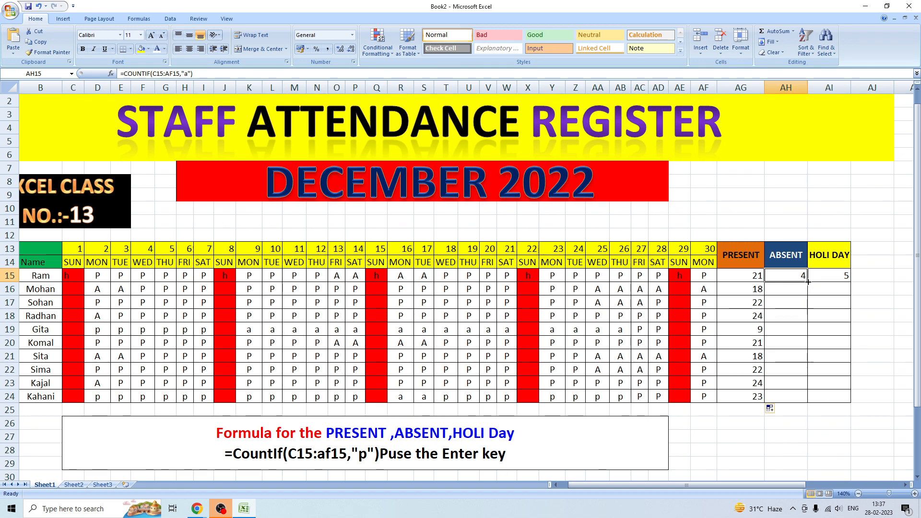
drag(808, 282, 805, 401)
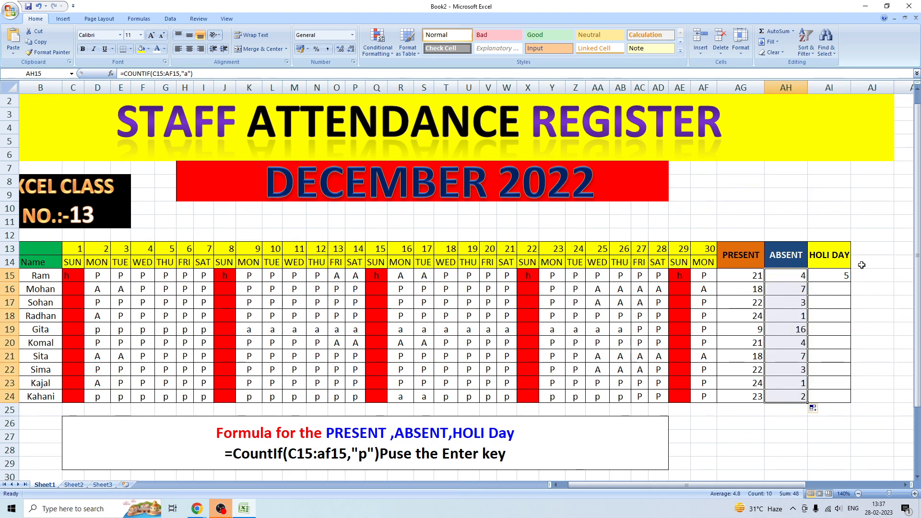
click(838, 274)
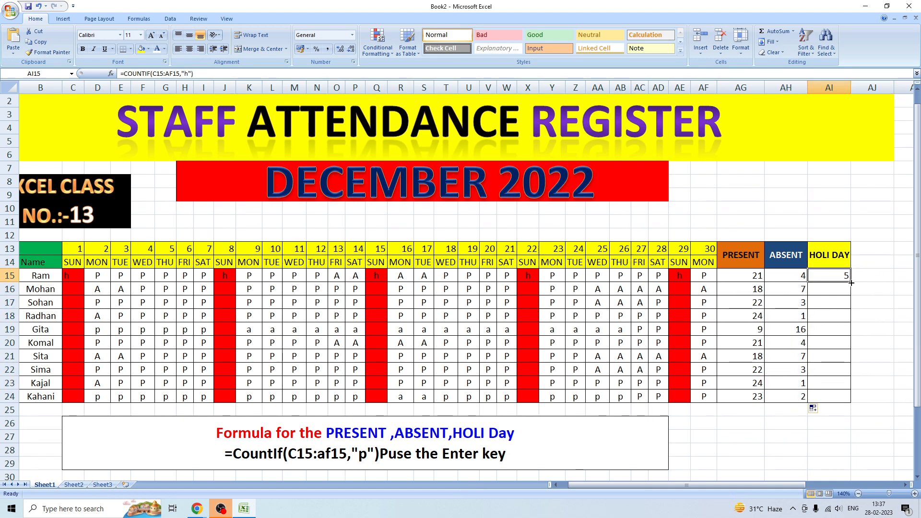
drag(851, 283, 851, 403)
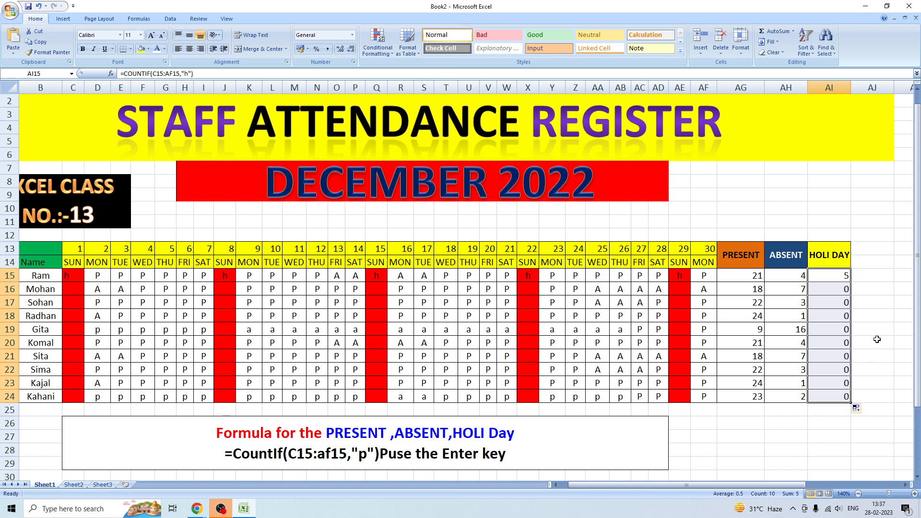
click(861, 316)
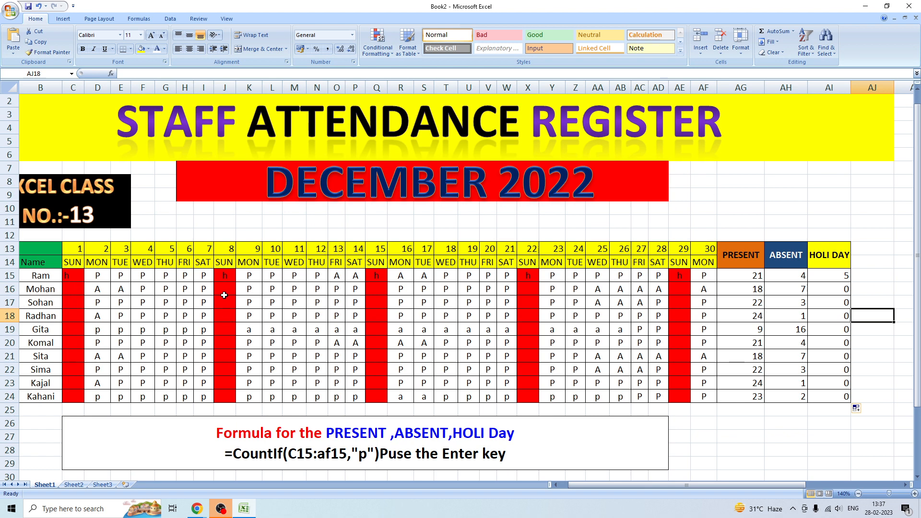
Copy the "h" holiday marks of the five Sundays (1, 8, 15, 22 and 29) from row 15 down through row 24
click(80, 289)
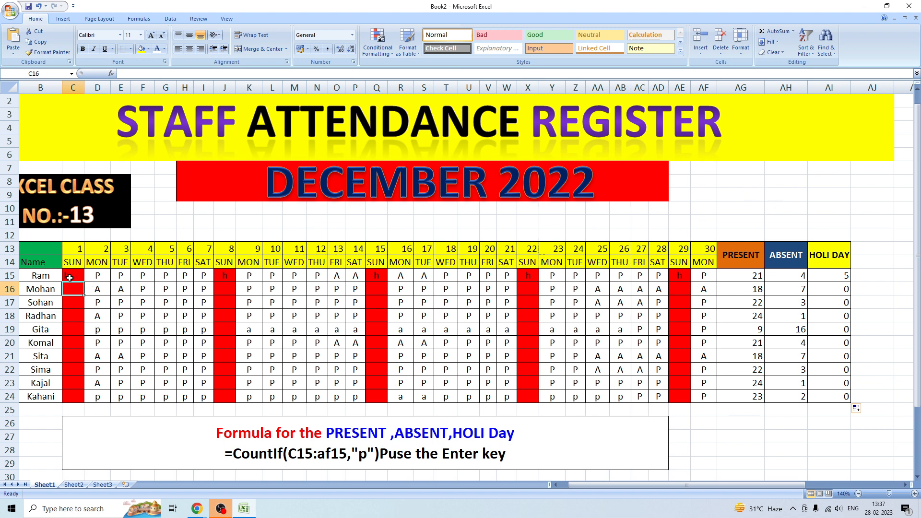
drag(70, 276, 89, 402)
click(230, 273)
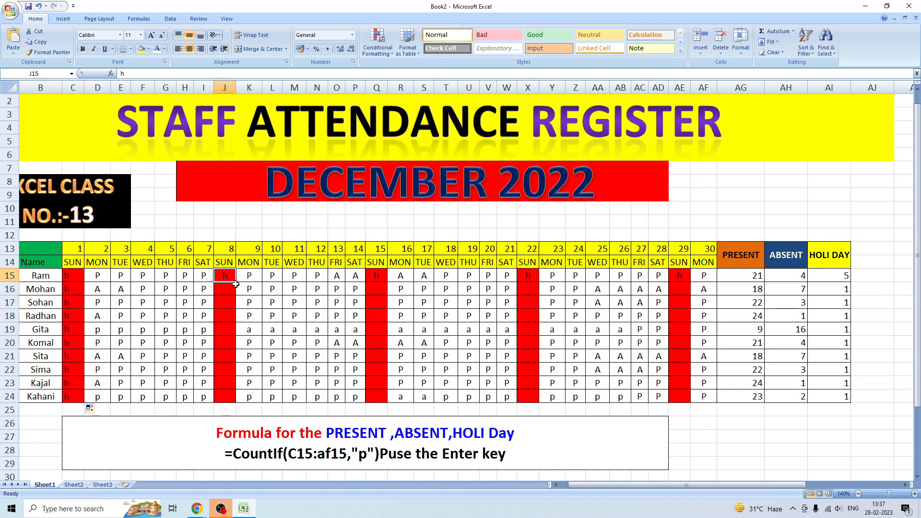
drag(236, 284, 235, 398)
click(371, 277)
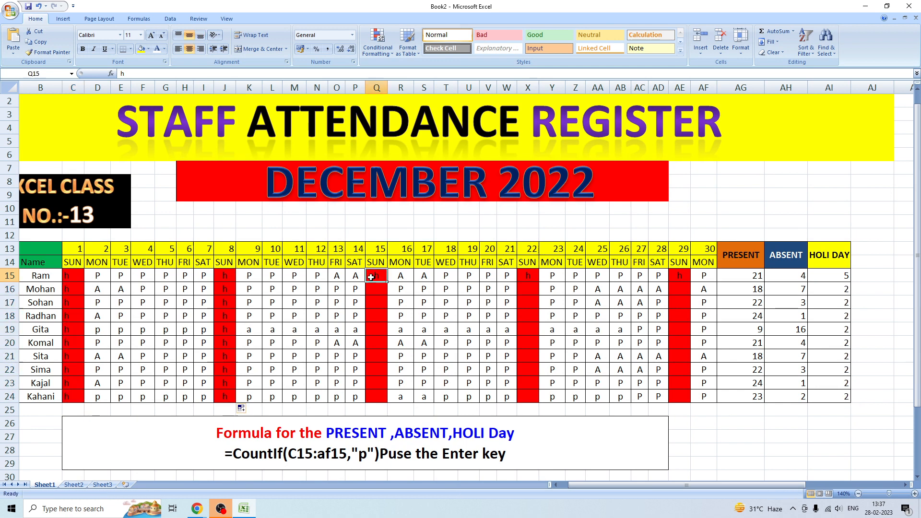
drag(389, 284, 379, 399)
click(533, 277)
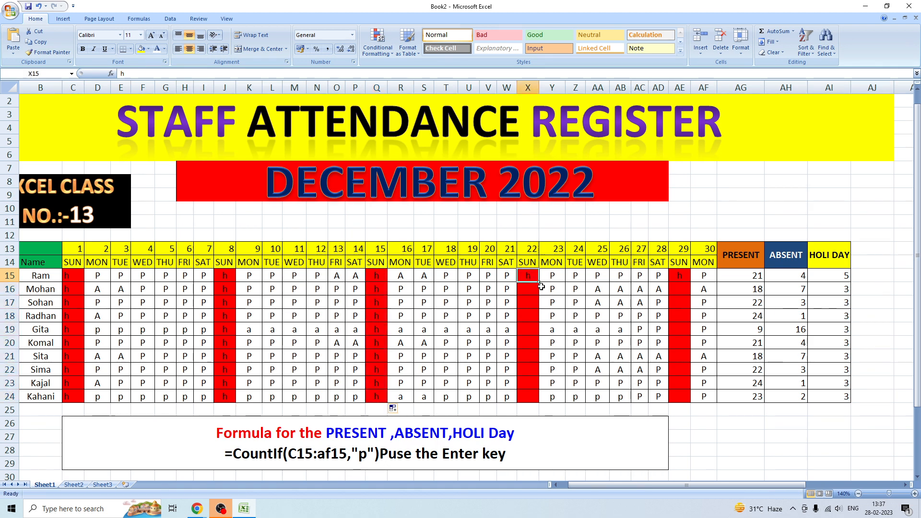
drag(538, 282, 532, 398)
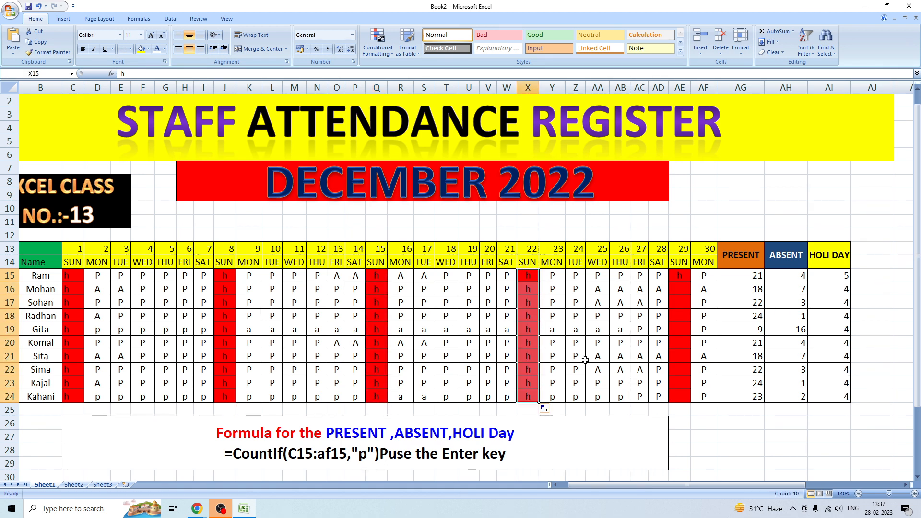
click(680, 278)
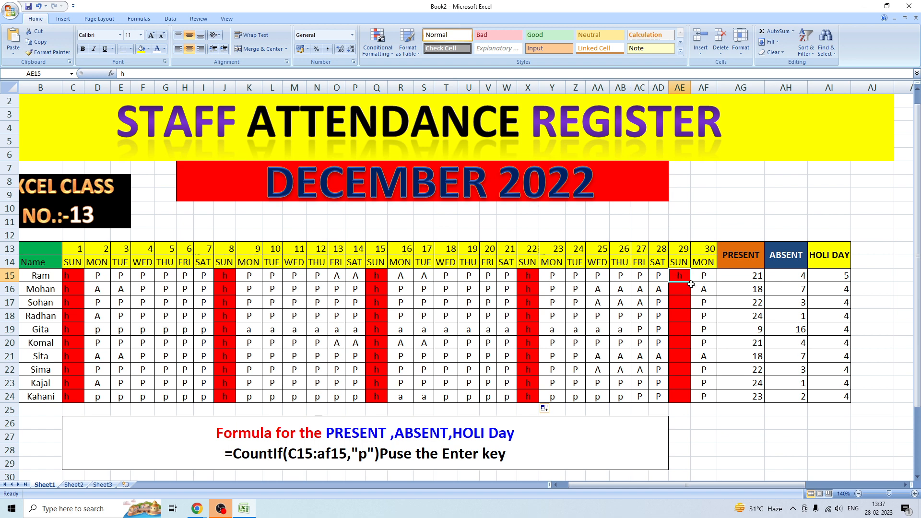
drag(691, 284, 691, 389)
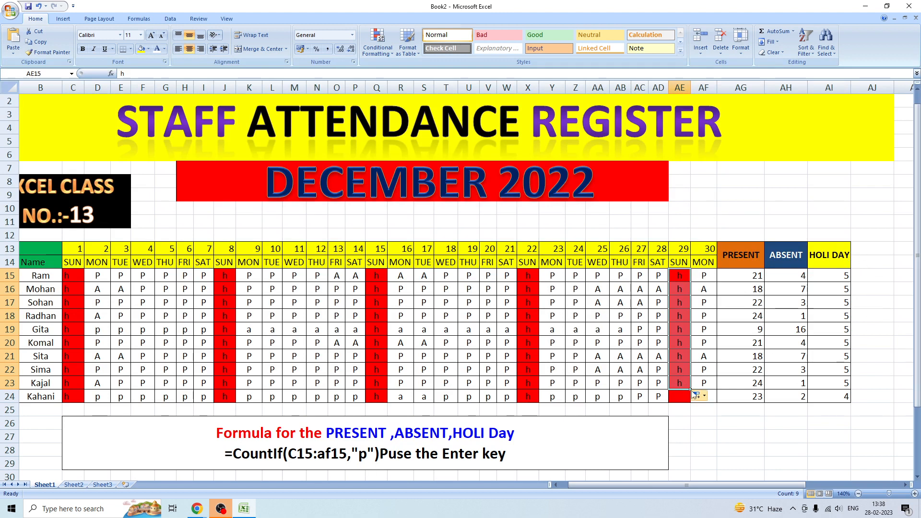
drag(689, 390, 690, 402)
click(786, 436)
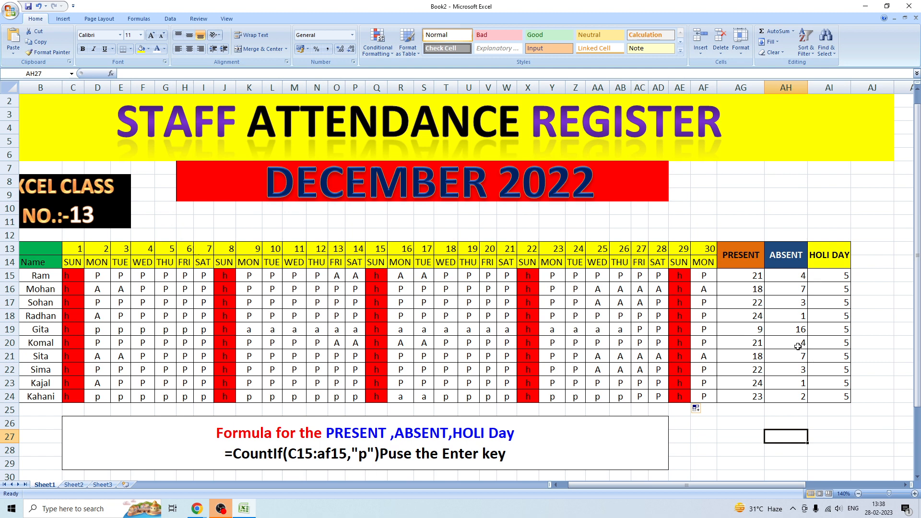
Clear the PRESENT formulas of all staff members in AG15:AG24
click(740, 276)
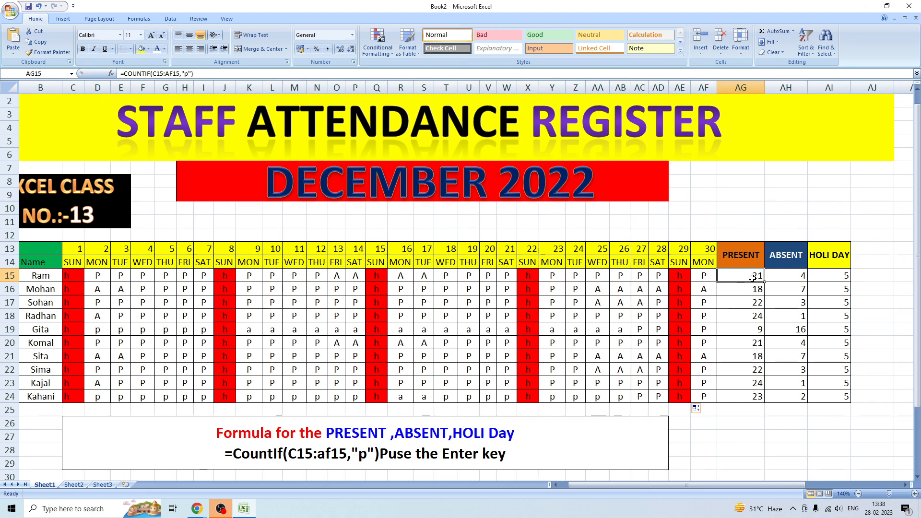
drag(752, 278, 751, 396)
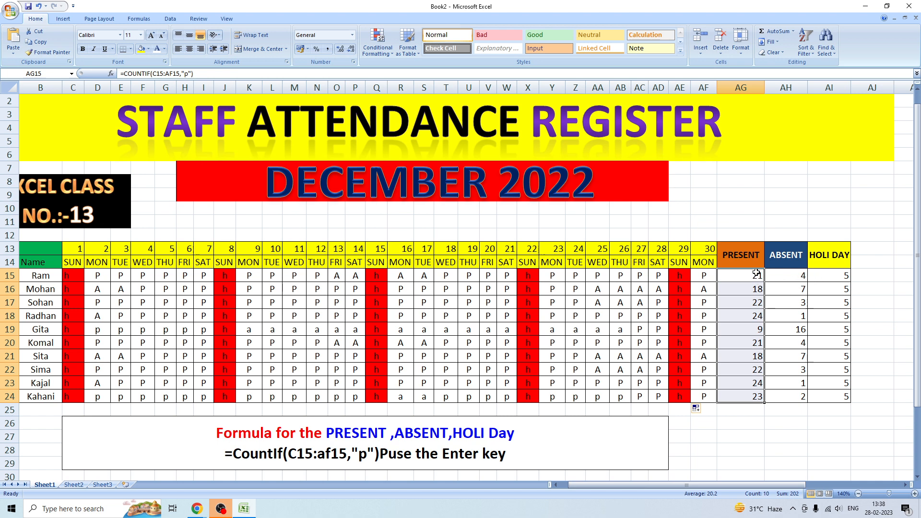
key(BackSpace)
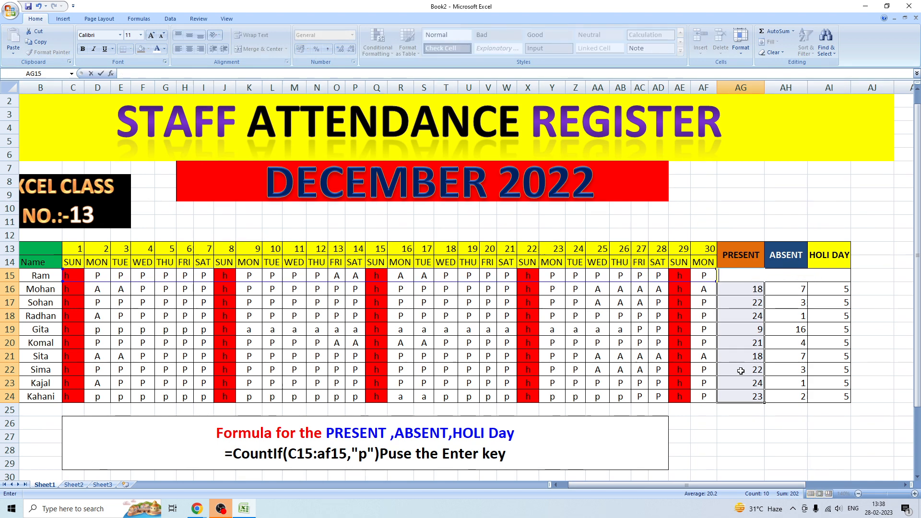
click(747, 423)
drag(747, 289, 750, 408)
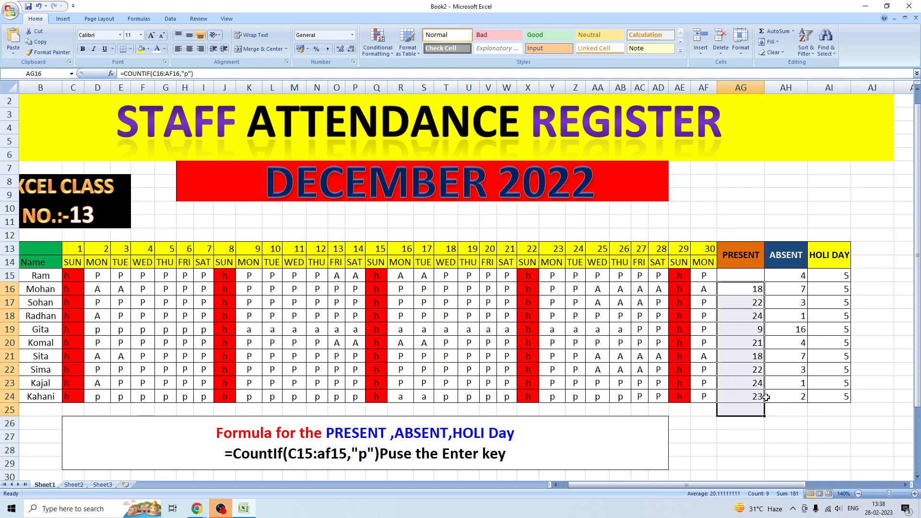
key(Delete)
Enter =countif(c15:af15,"p") in AG15 again and copy it down through AG24 to count everyone's present days
click(740, 274)
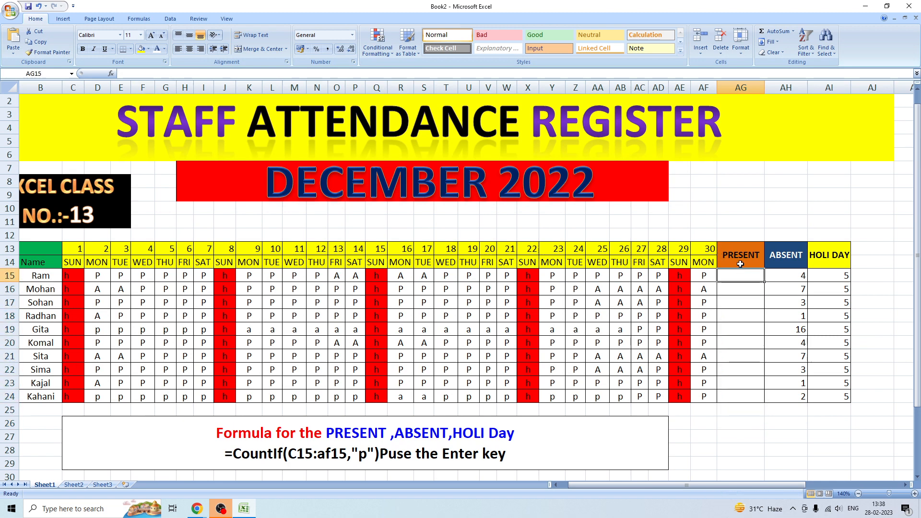
text(=)
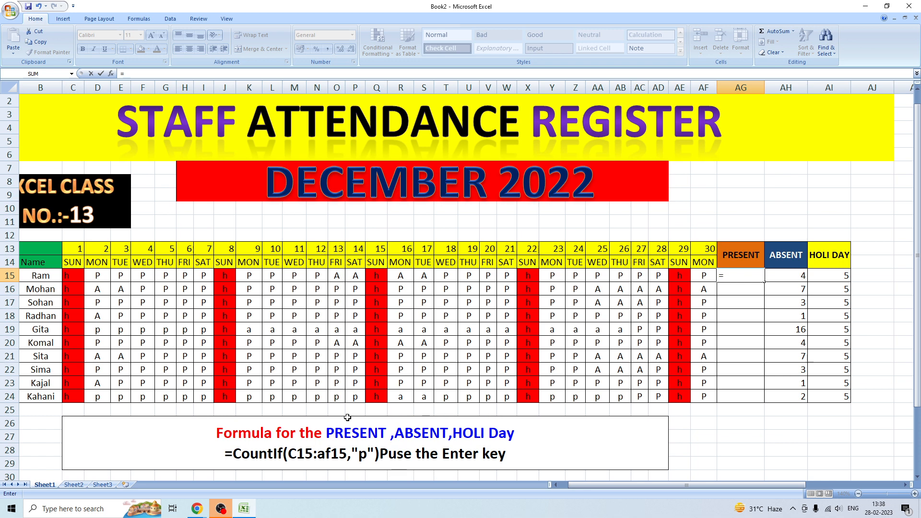
text(countif)
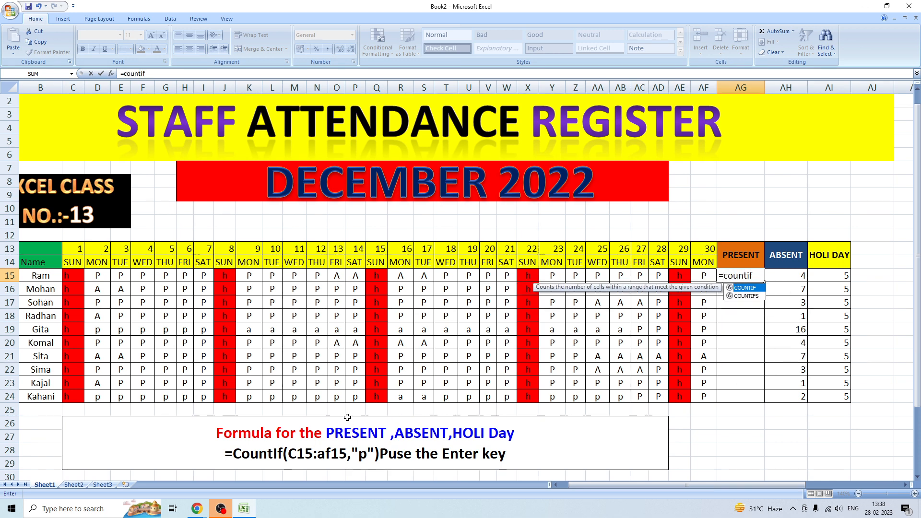
text(()
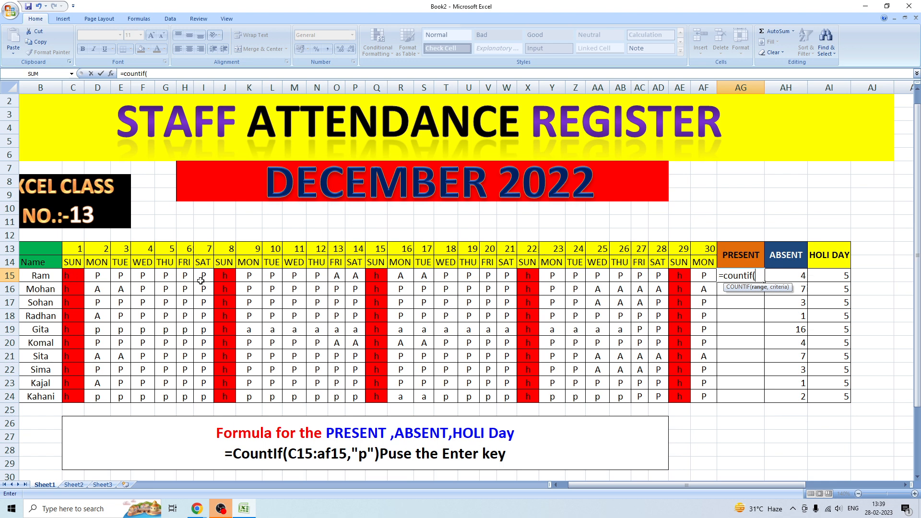
text(c15)
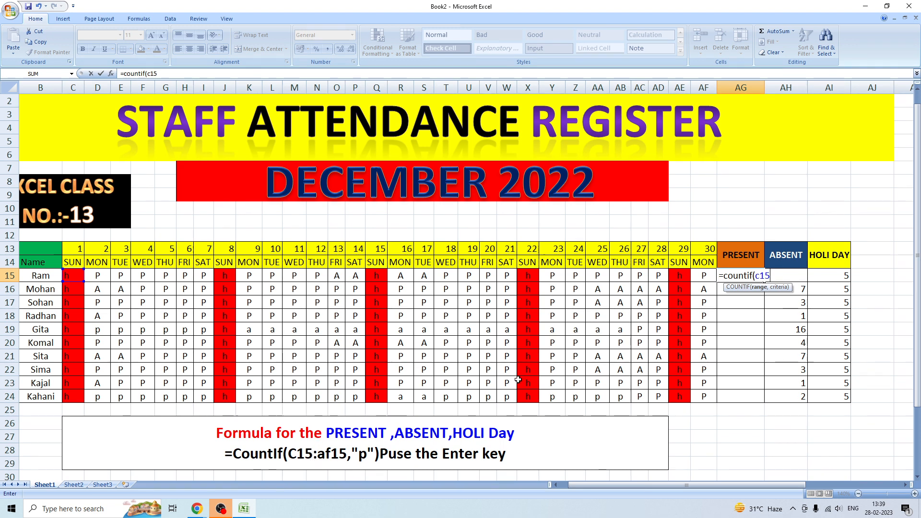
text(:)
click(704, 276)
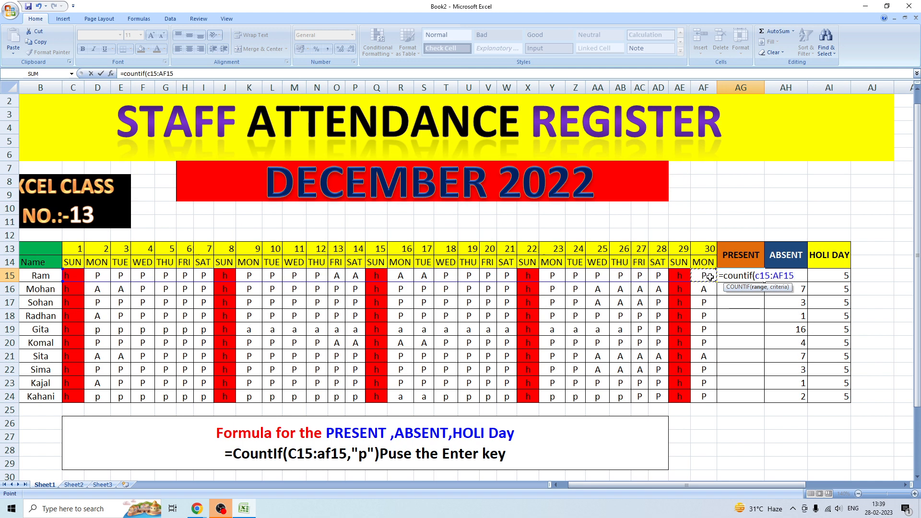
key(BackSpace)
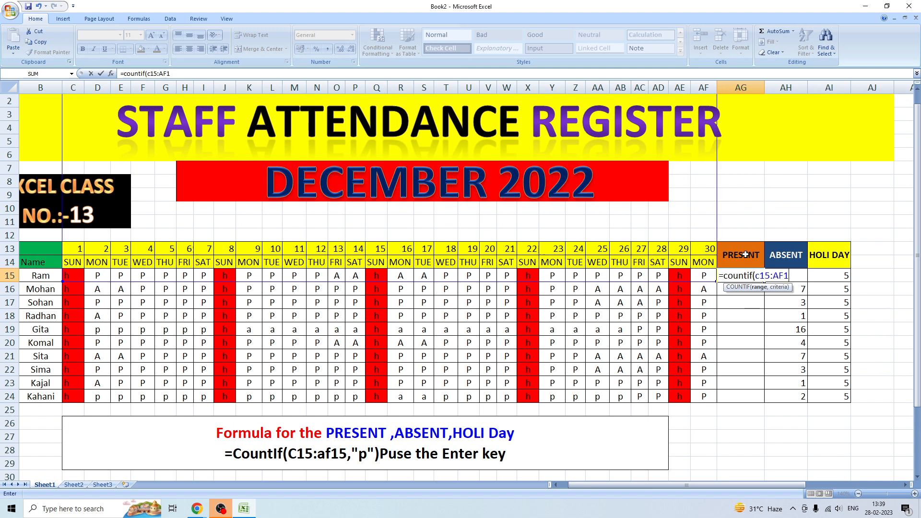
key(BackSpace)
key(BackSpace)
key(BackSpace)
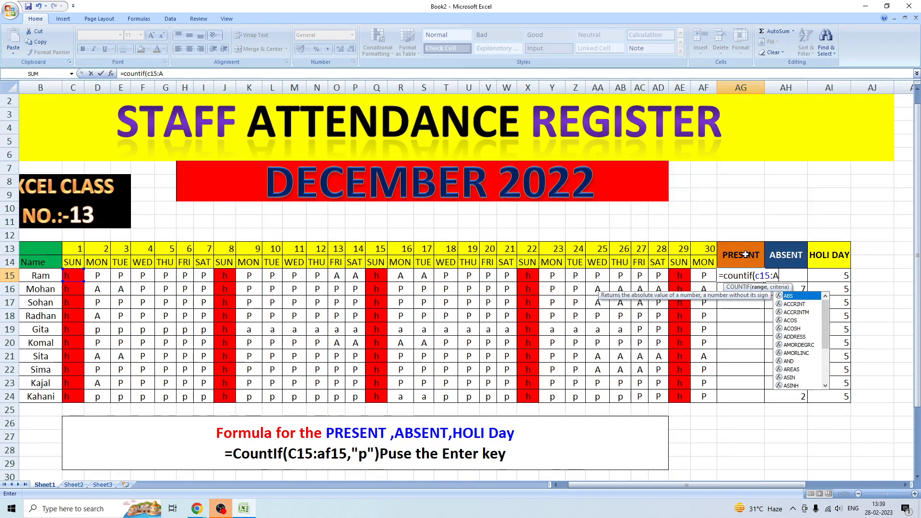
text(af)
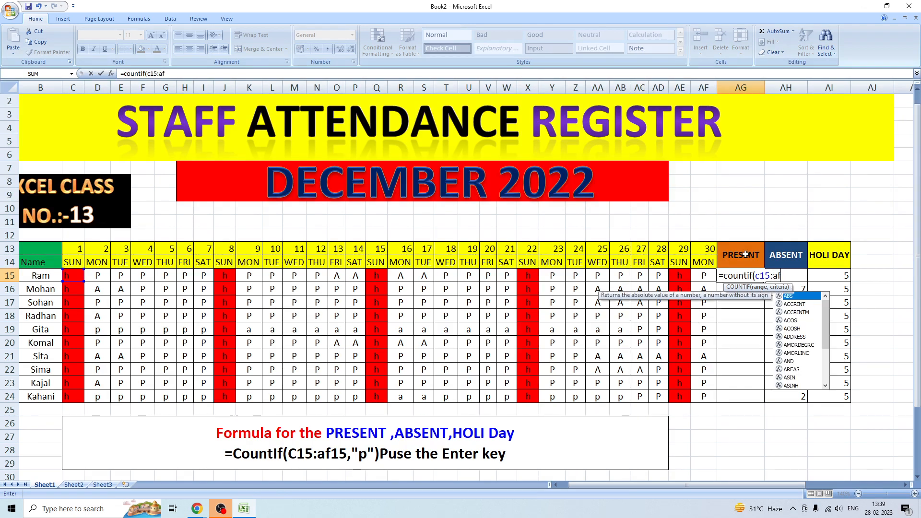
text(15)
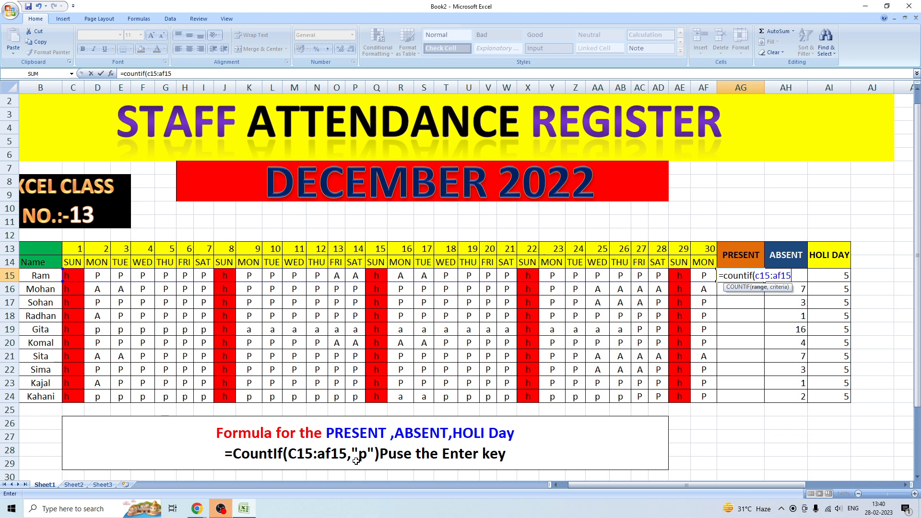
text(,)
text(p)
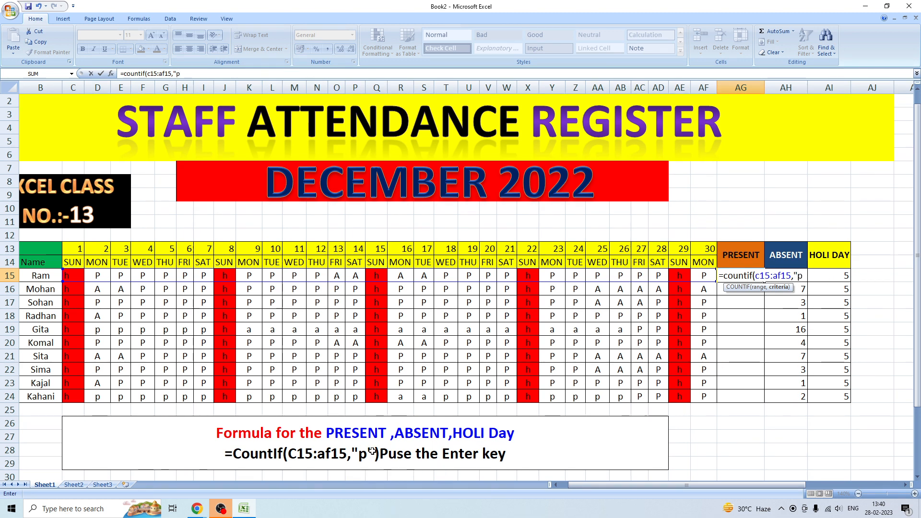
text("))
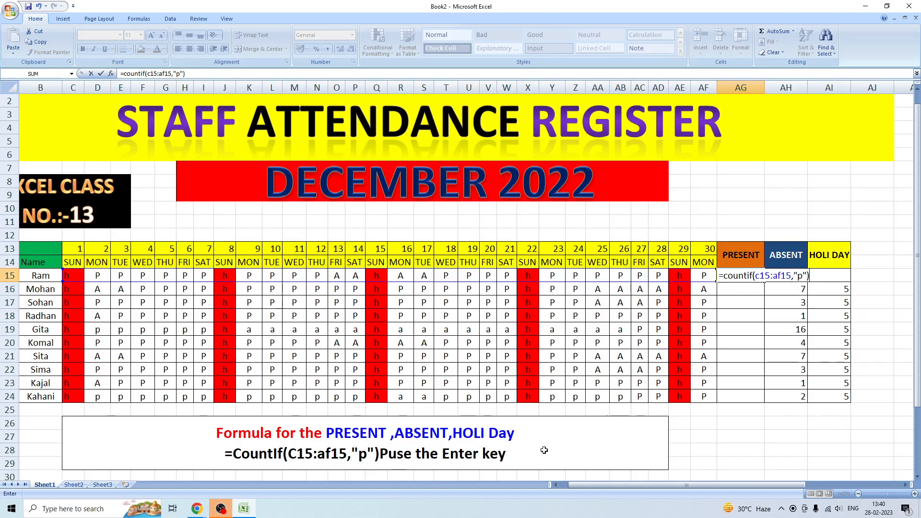
key(Return)
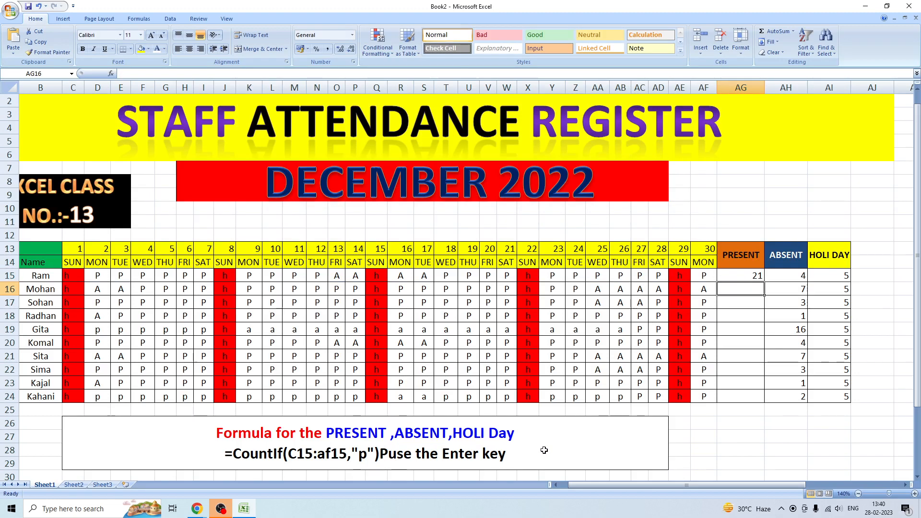
click(738, 276)
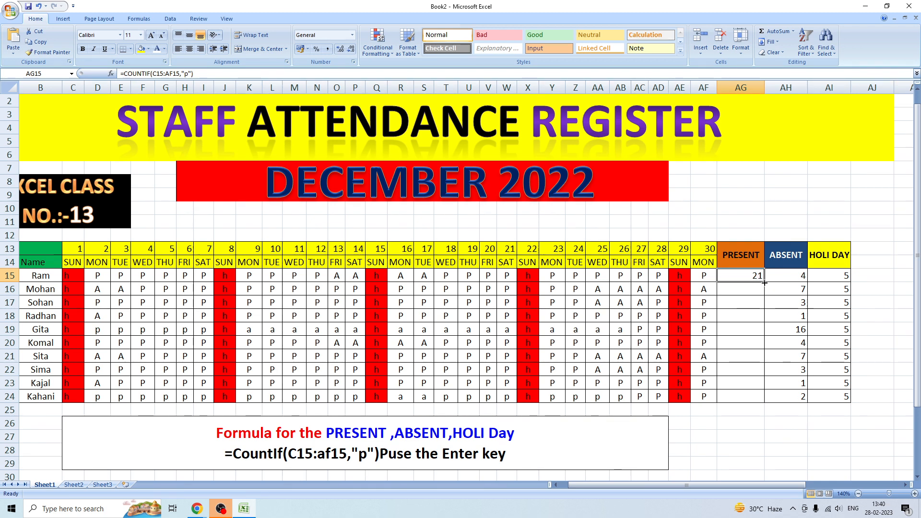
drag(764, 283, 758, 403)
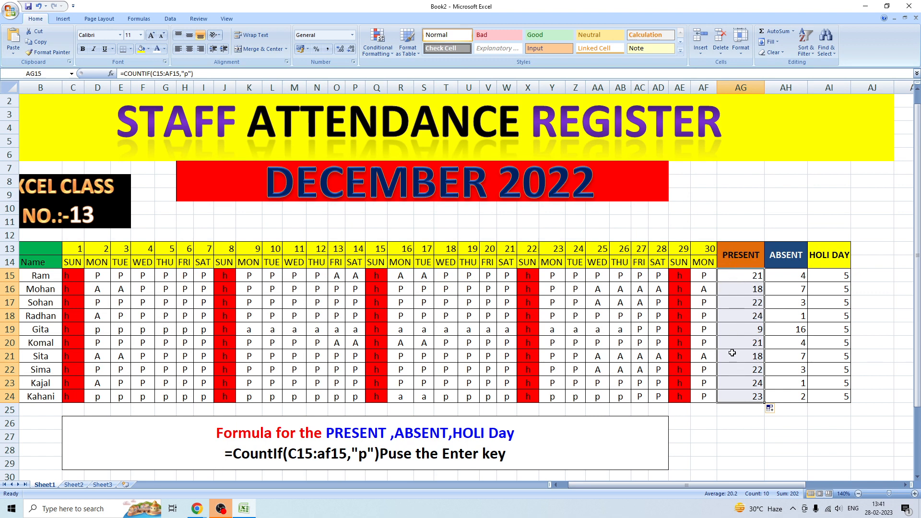
Centre the PRESENT, ABSENT and HOLI DAY totals horizontally in AG15:AI24
click(778, 428)
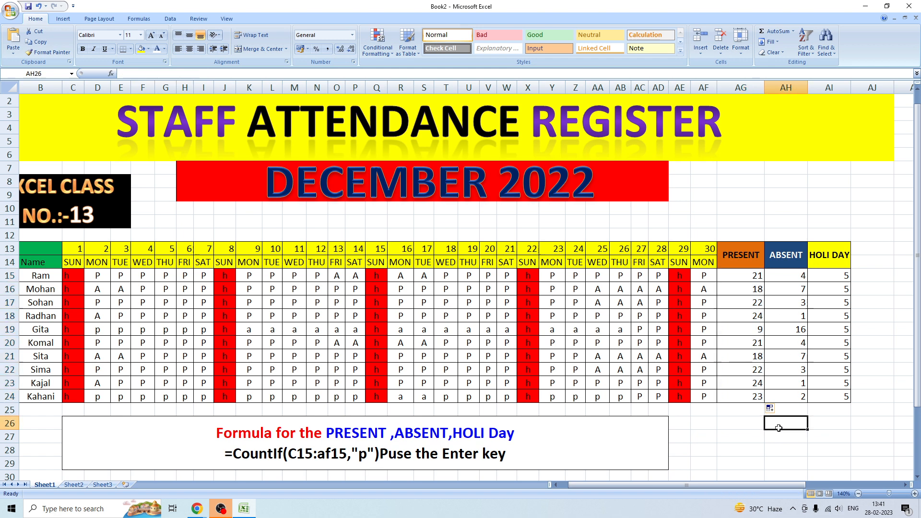
drag(734, 275, 739, 395)
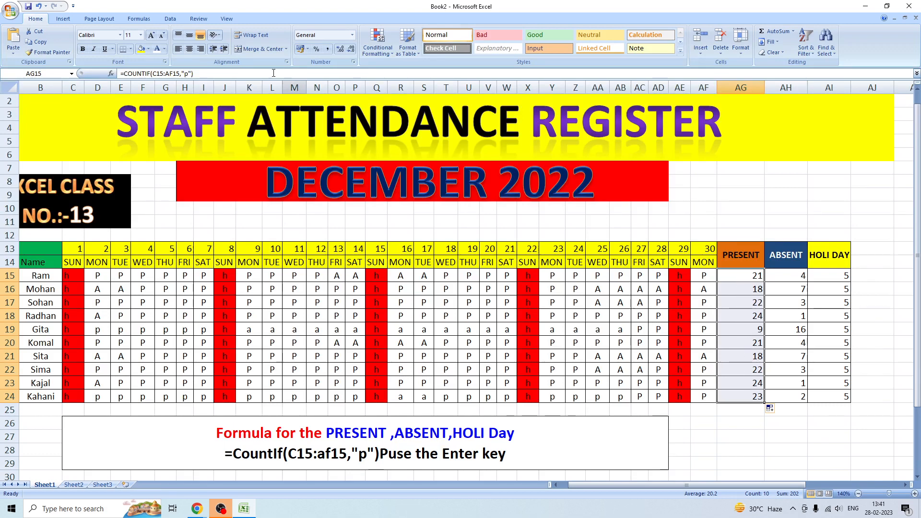
click(191, 49)
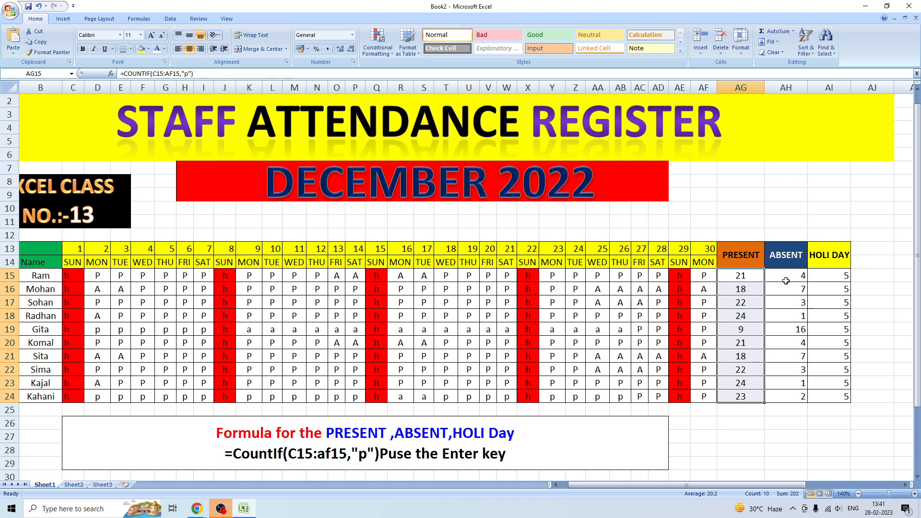
drag(788, 278, 844, 397)
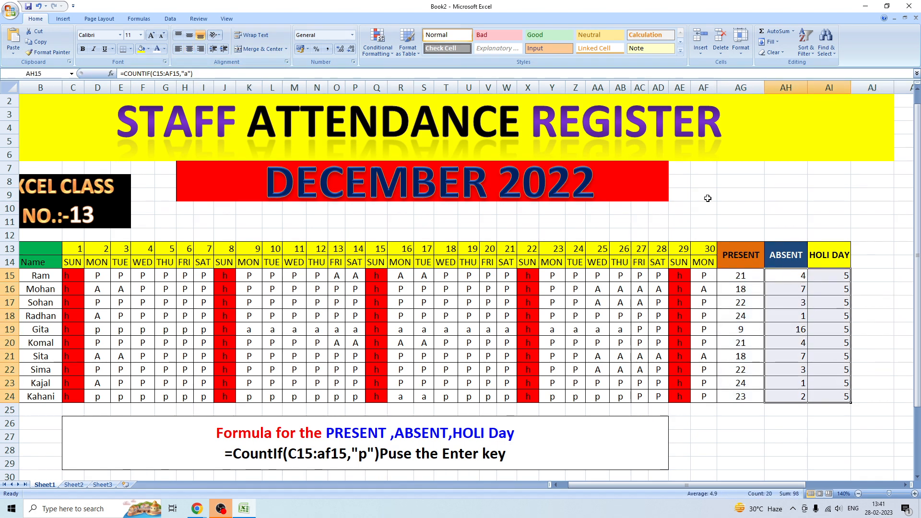
click(122, 48)
click(190, 49)
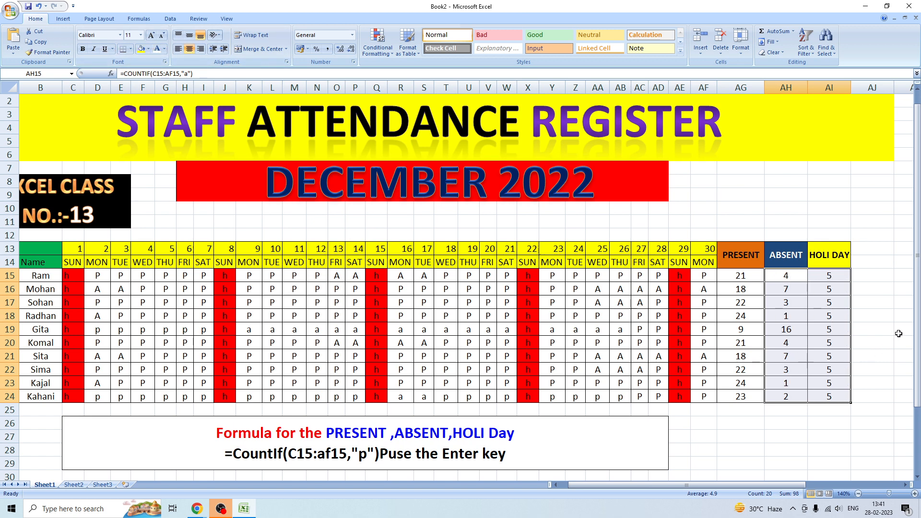
click(899, 334)
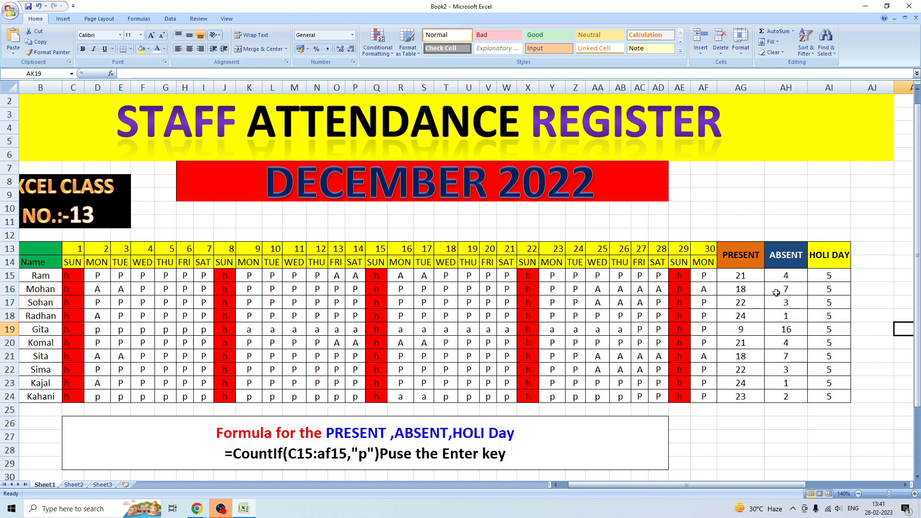
Make all staff totals in AG15:AI24 bold
drag(739, 278, 830, 397)
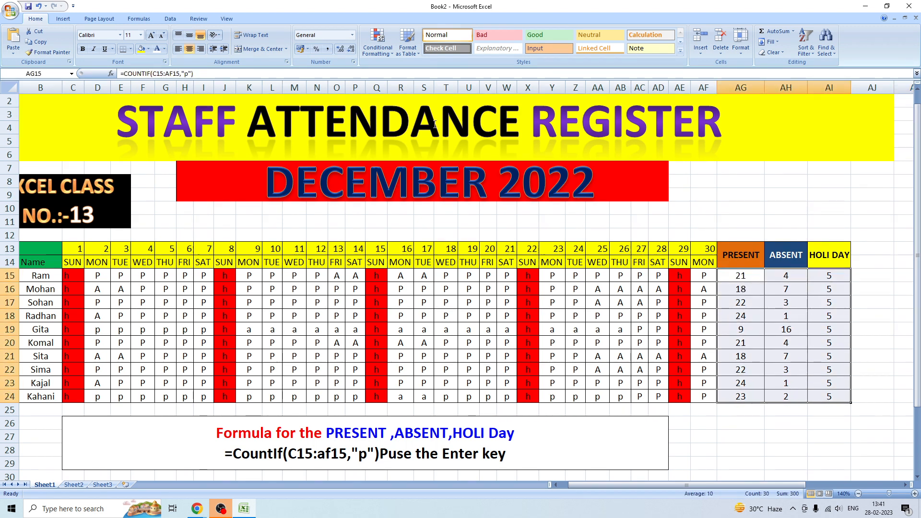
click(84, 50)
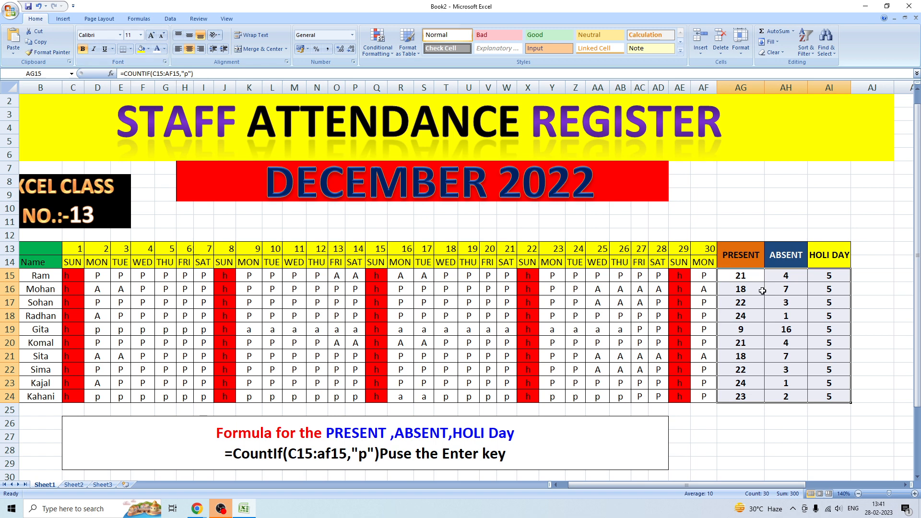
click(740, 439)
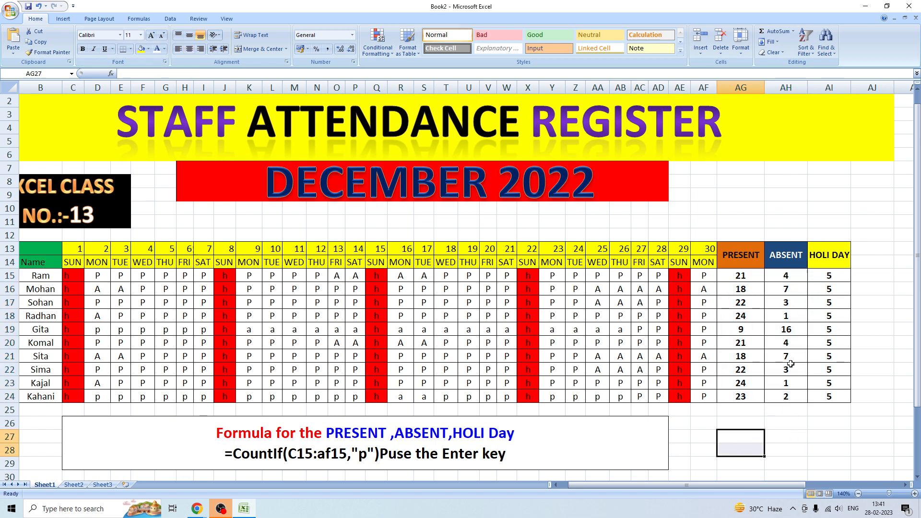